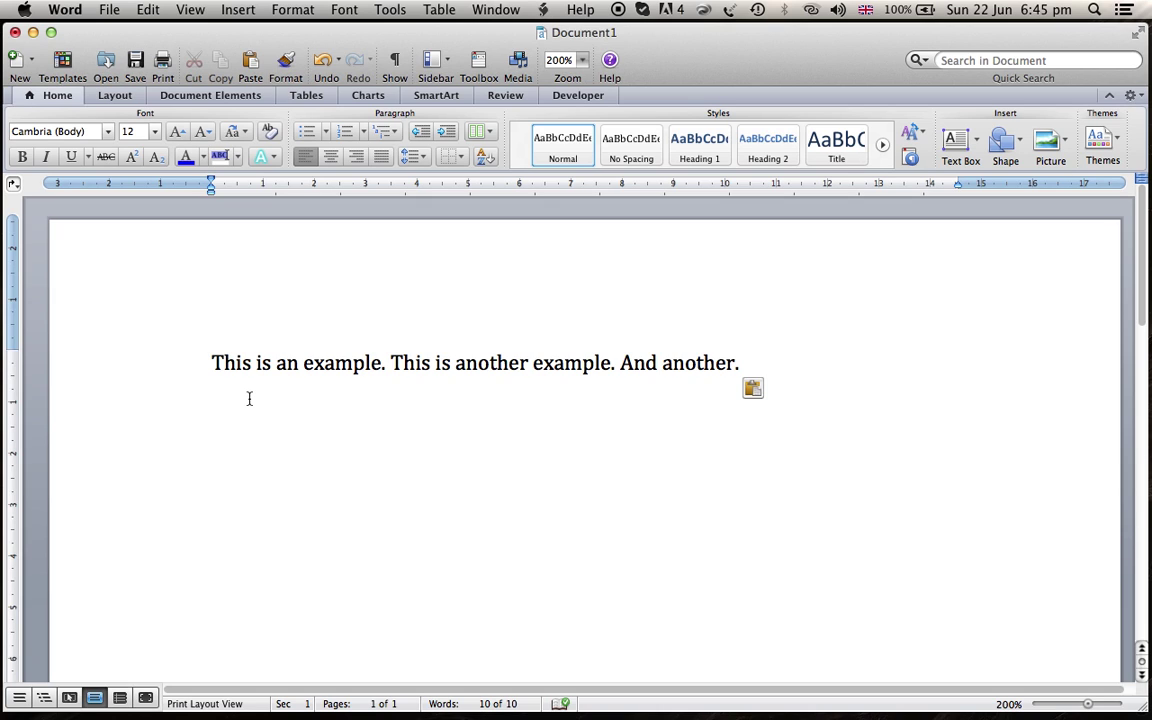
# Show the Citations toolbox, set to APA, and reveal its source-management gear menu
pyautogui.click(190, 10)
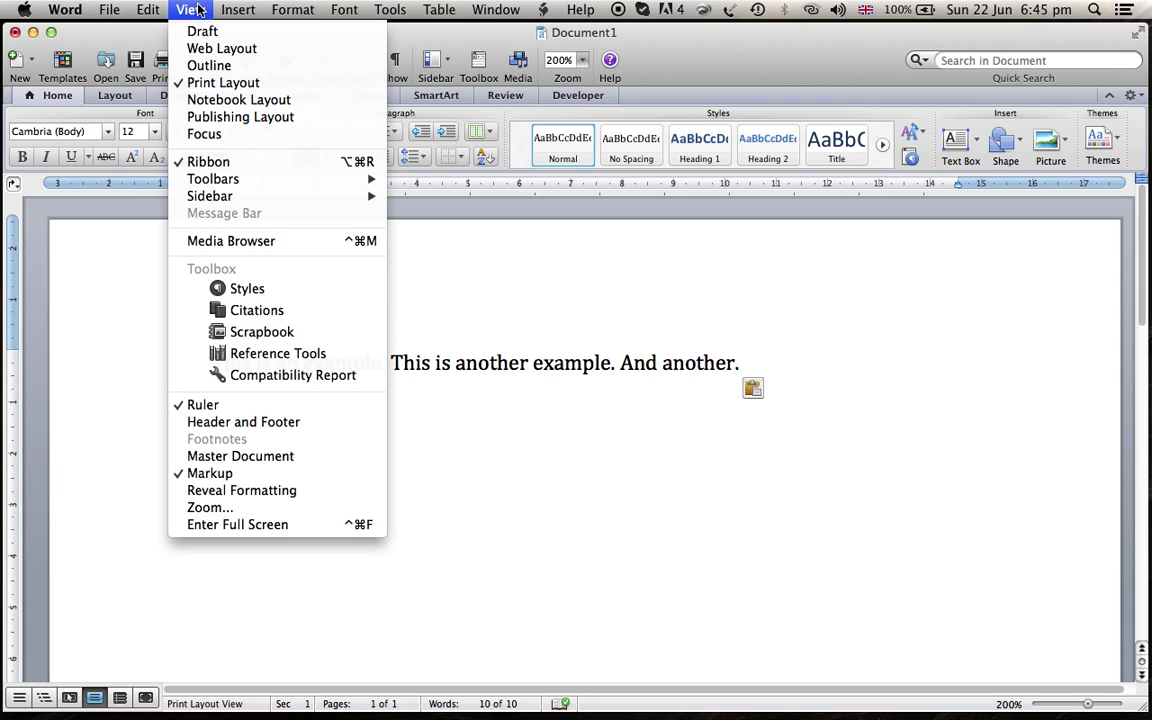
pyautogui.click(228, 312)
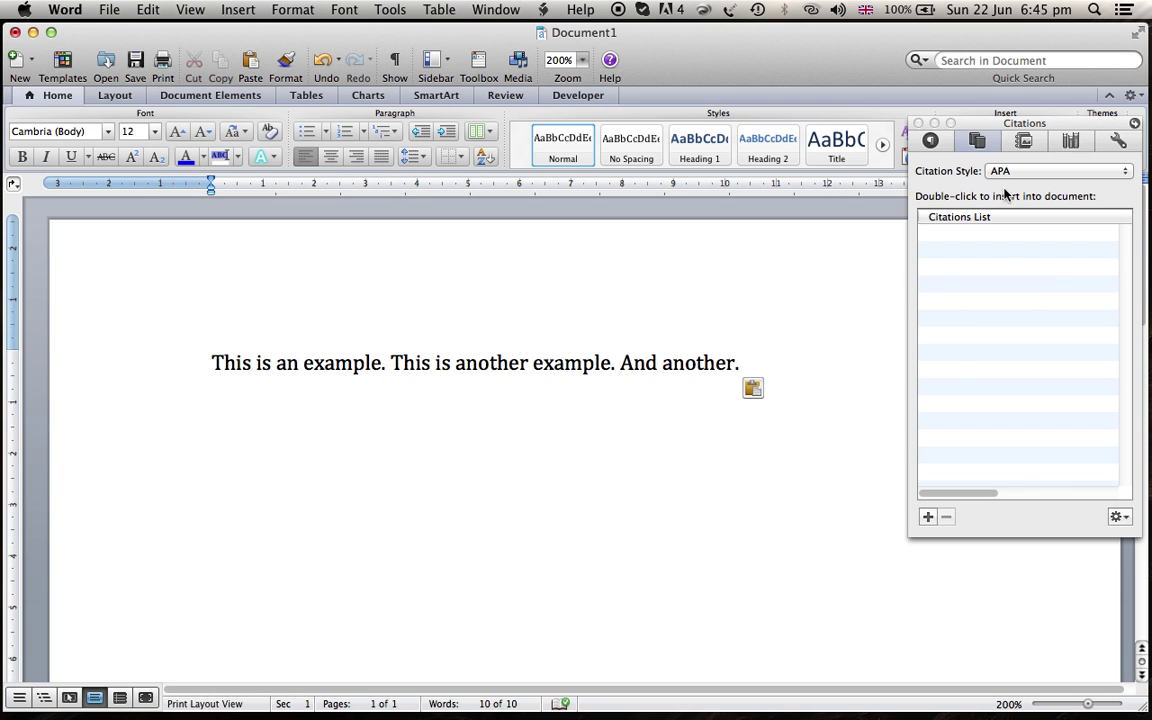
pyautogui.click(918, 124)
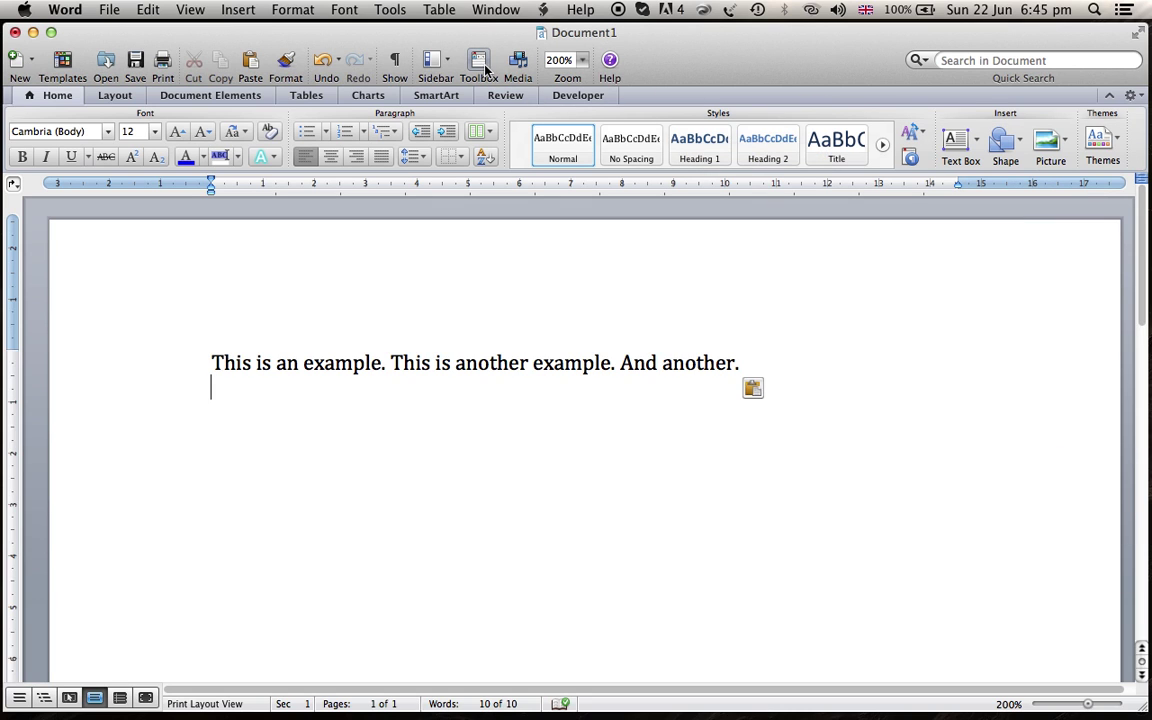
pyautogui.click(485, 64)
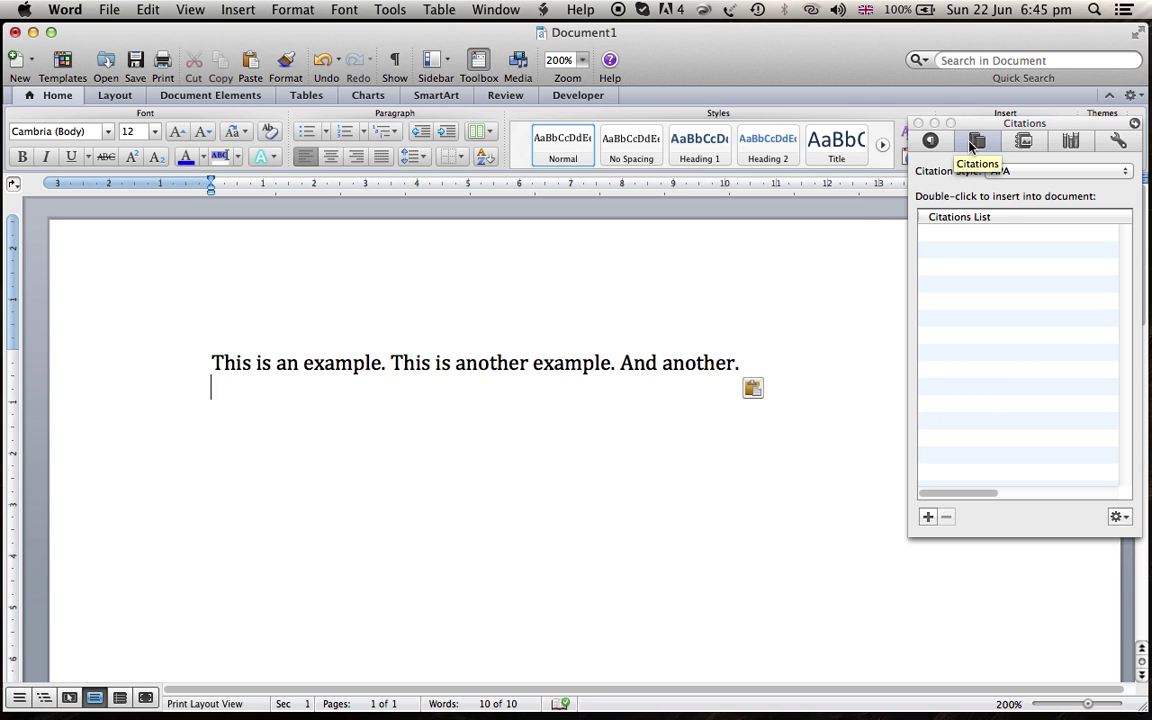
pyautogui.click(1121, 517)
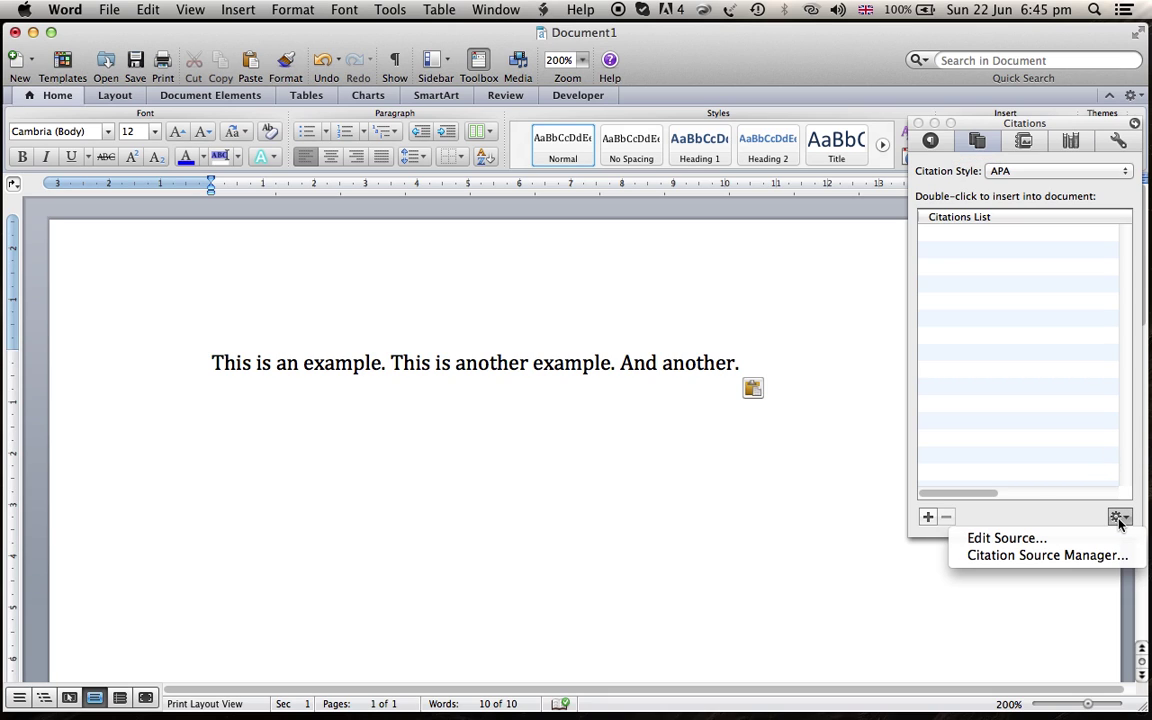
# Copy the Doustaneh, Mori and Sular master-list sources into the document's current list in Source Manager
pyautogui.click(1069, 560)
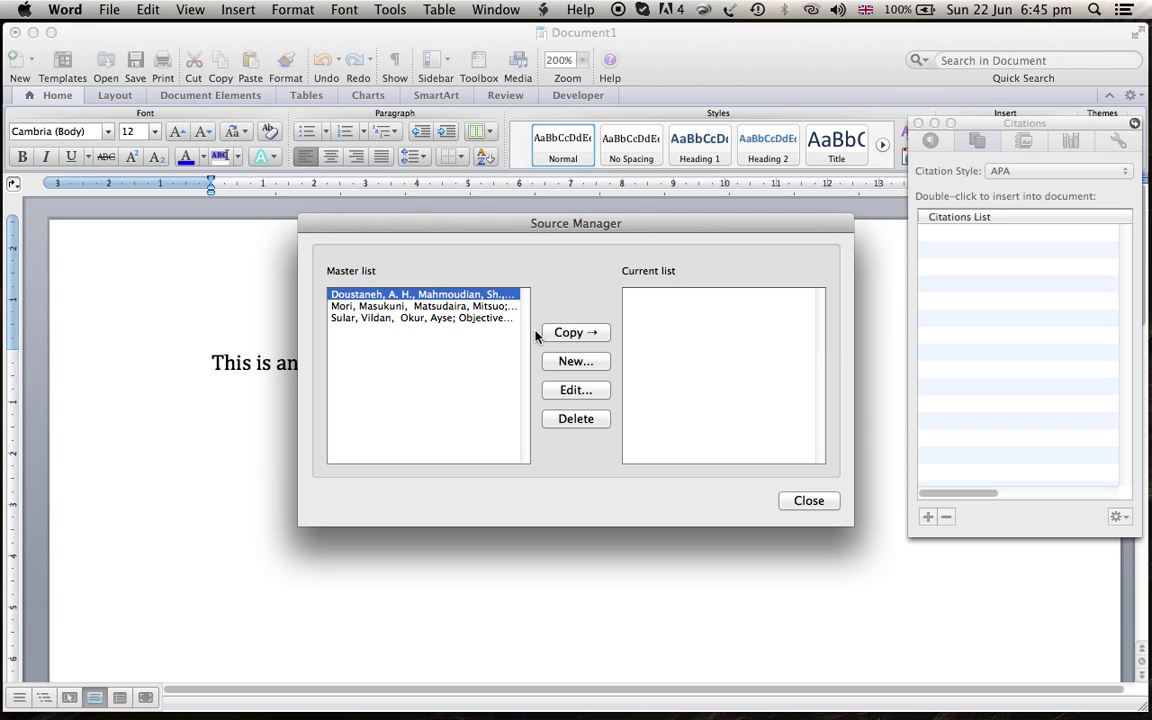
pyautogui.click(578, 332)
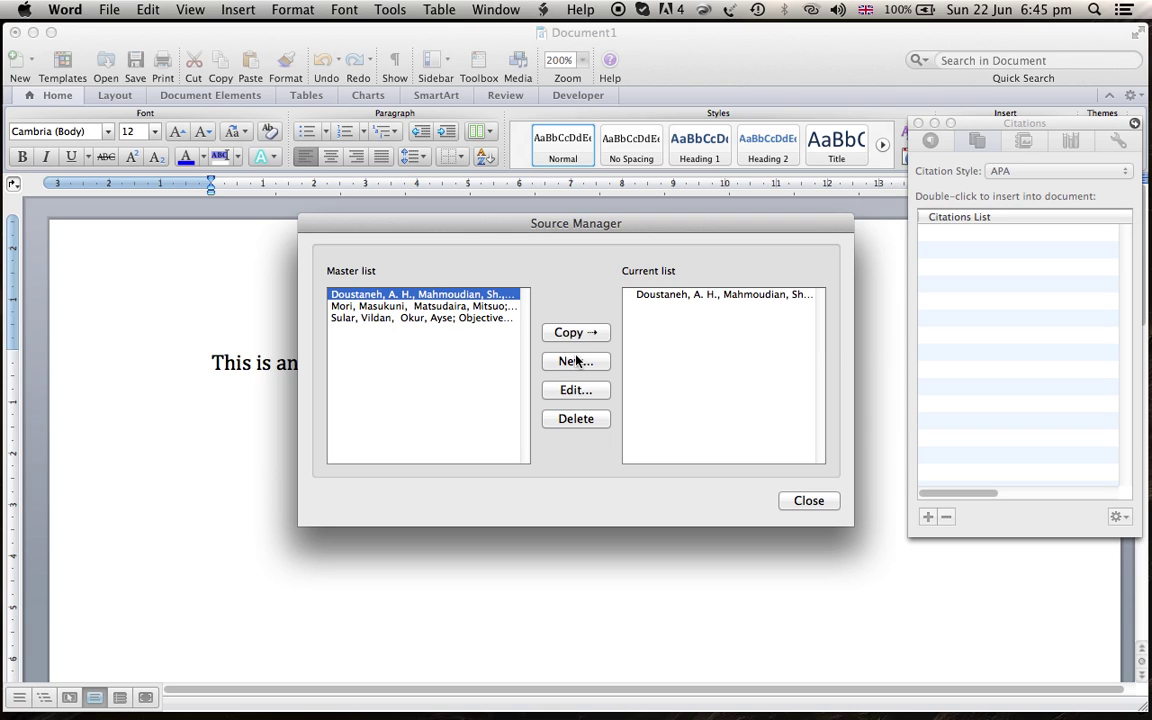
pyautogui.click(488, 306)
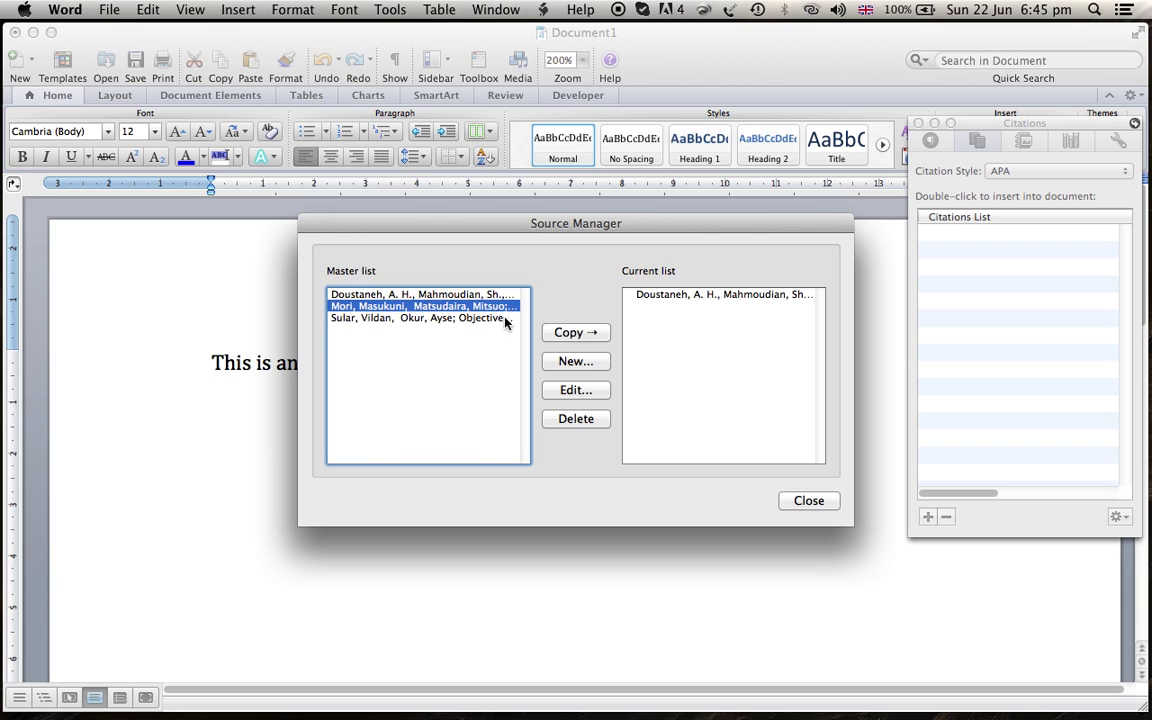
pyautogui.click(566, 364)
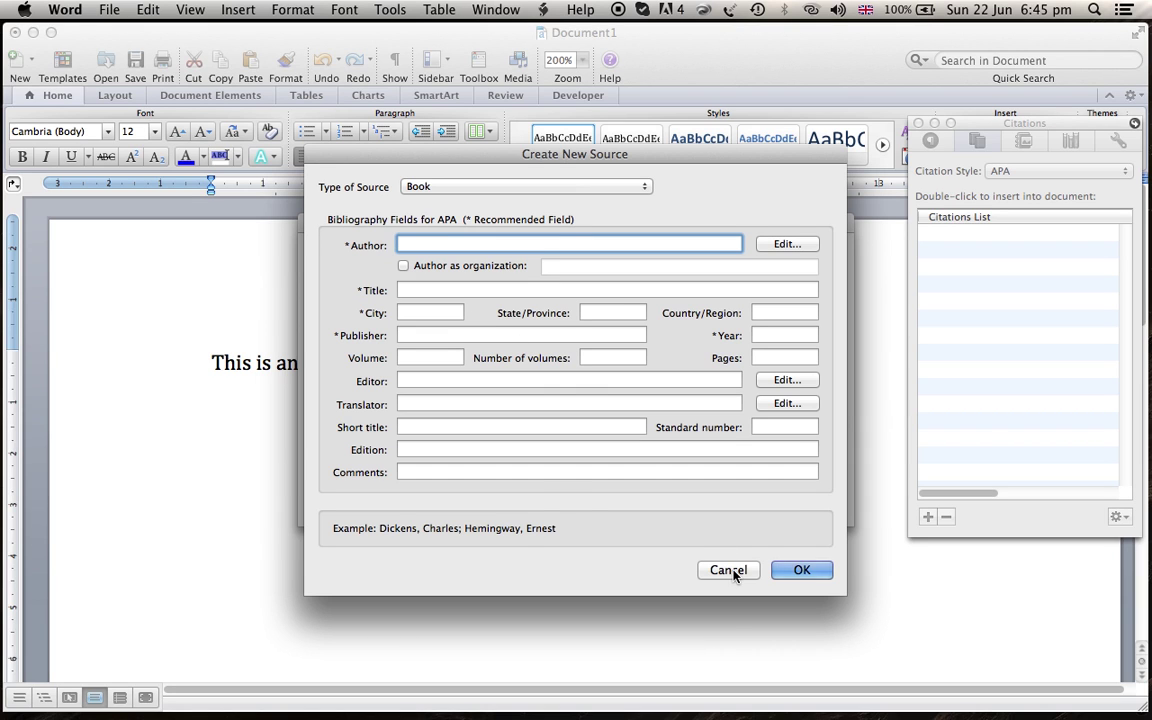
pyautogui.click(729, 570)
pyautogui.click(487, 308)
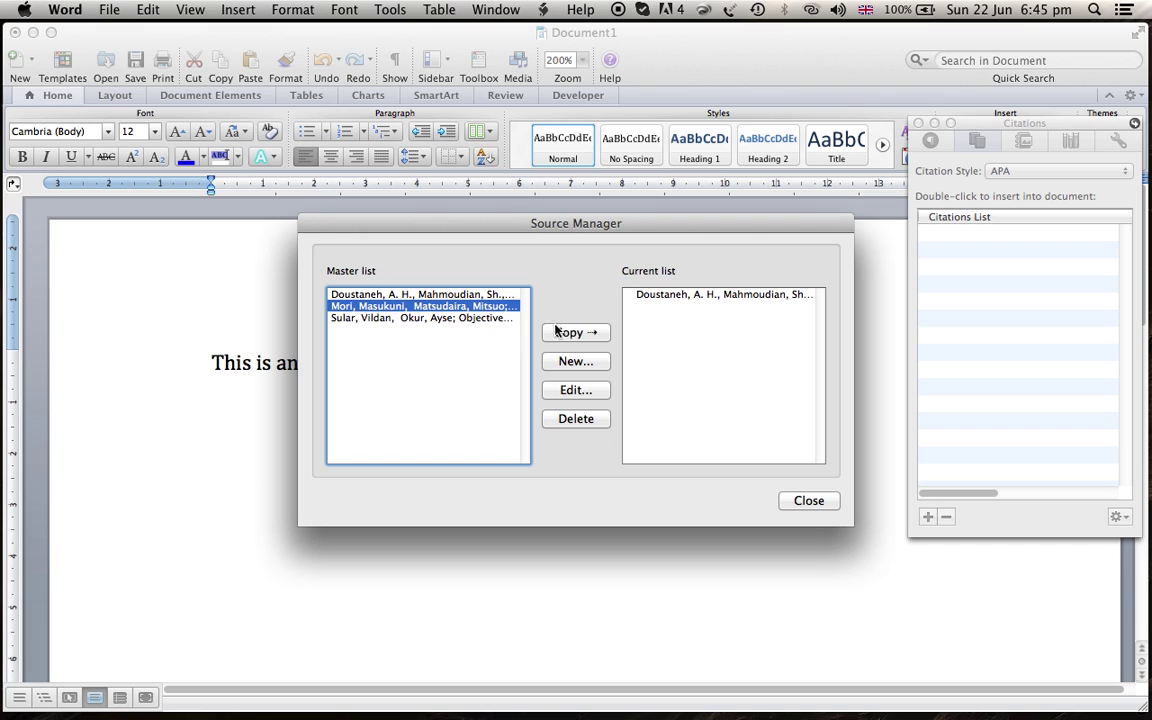
pyautogui.click(572, 332)
pyautogui.click(466, 318)
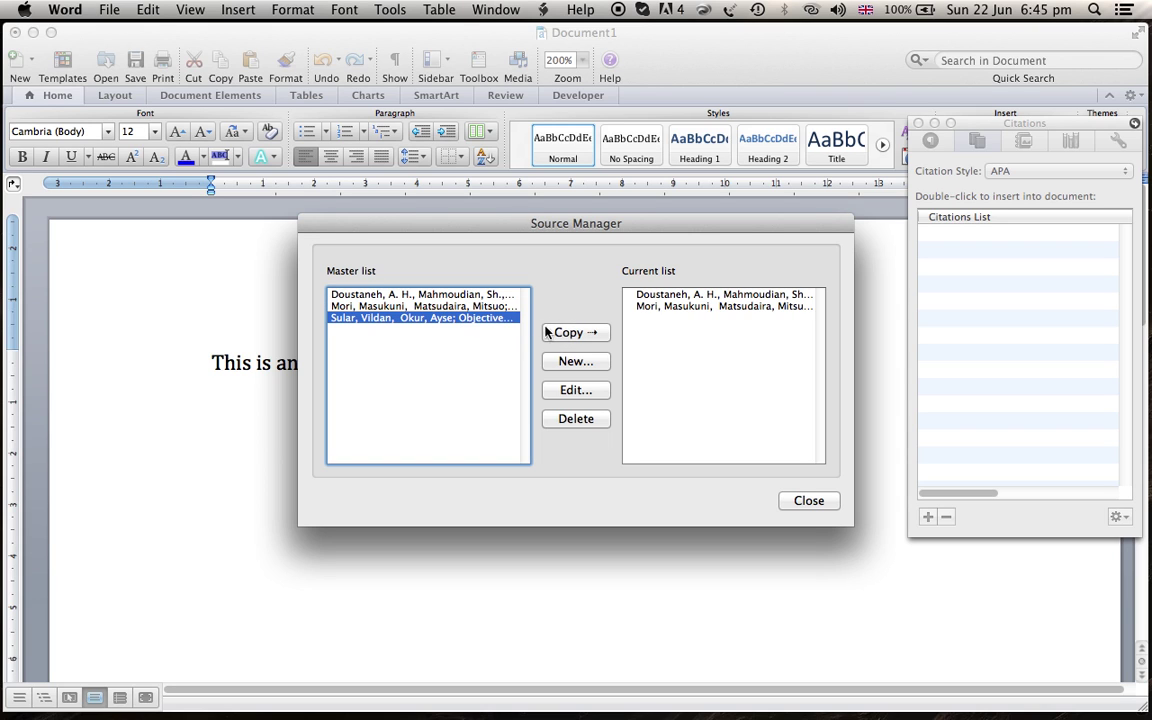
pyautogui.click(560, 332)
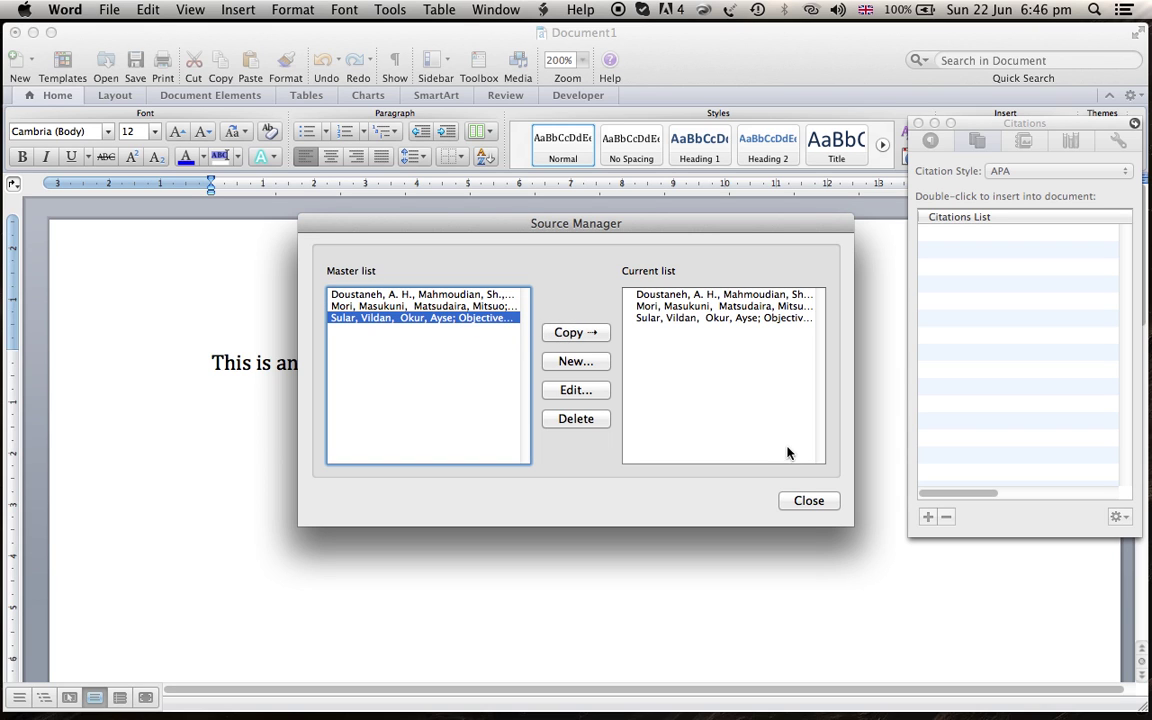
pyautogui.click(808, 501)
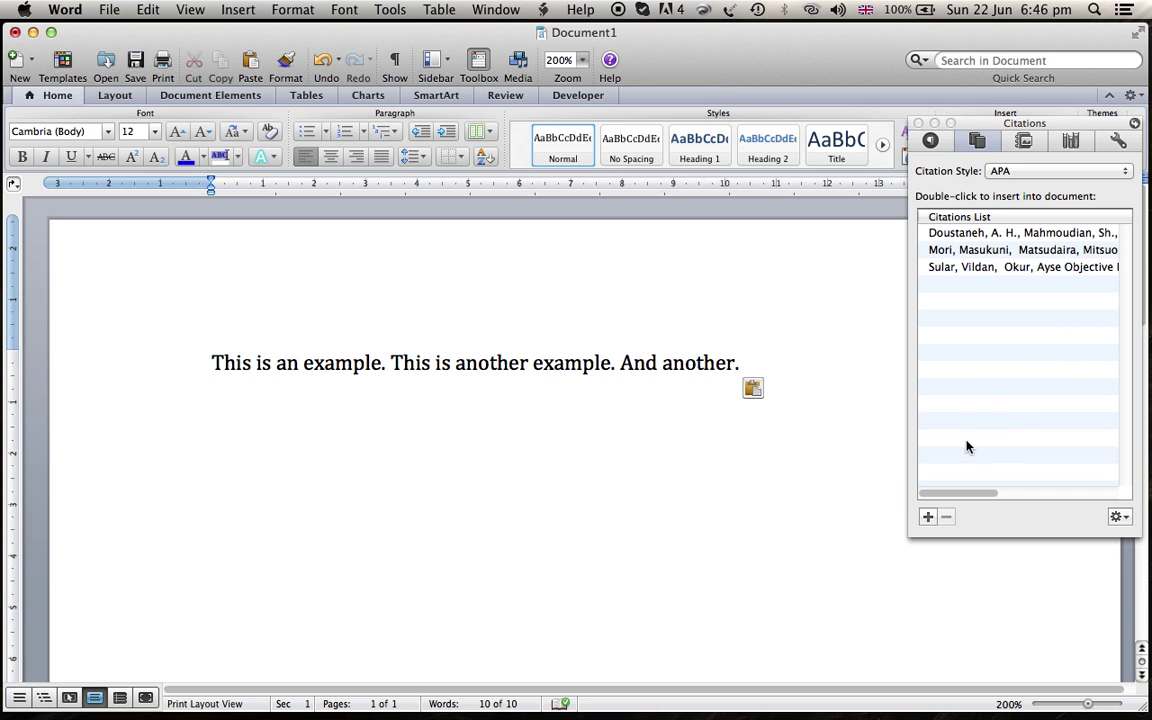
pyautogui.click(928, 517)
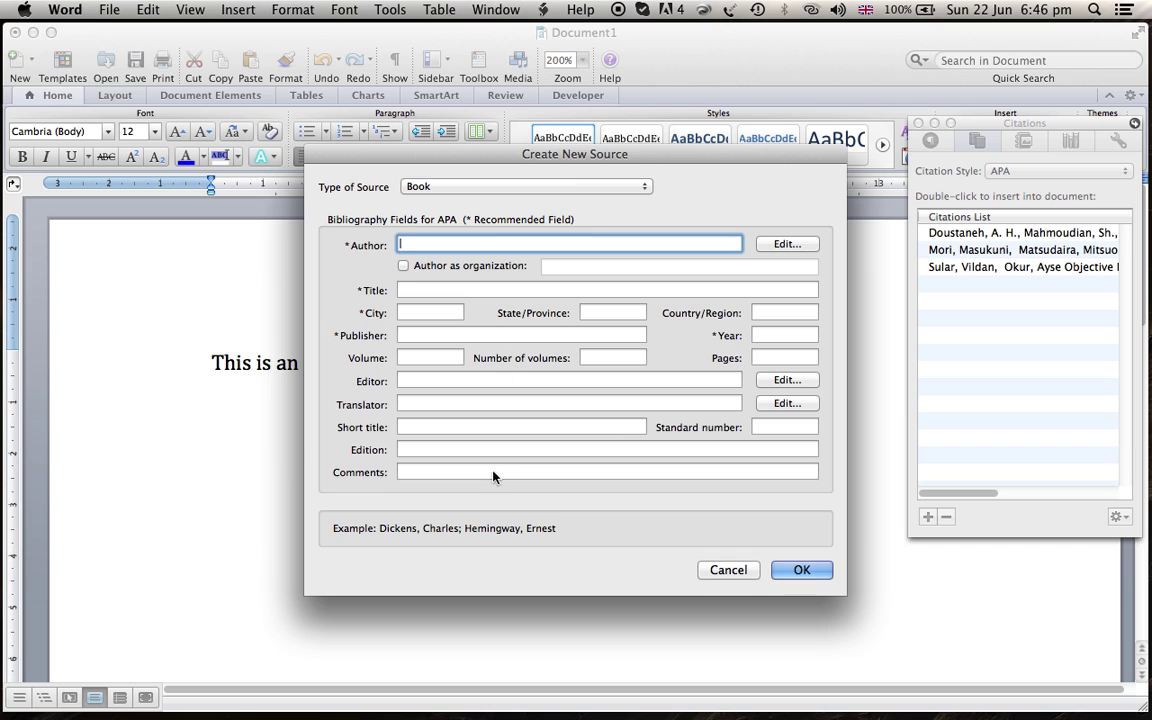
pyautogui.click(530, 186)
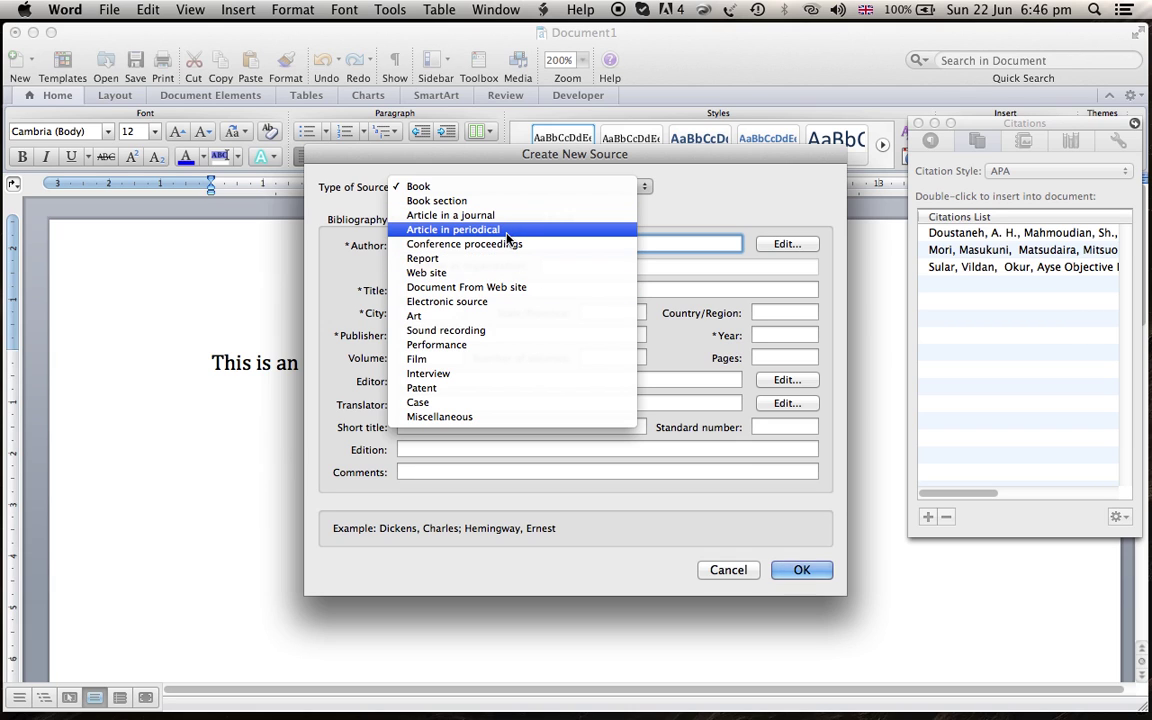
pyautogui.click(705, 504)
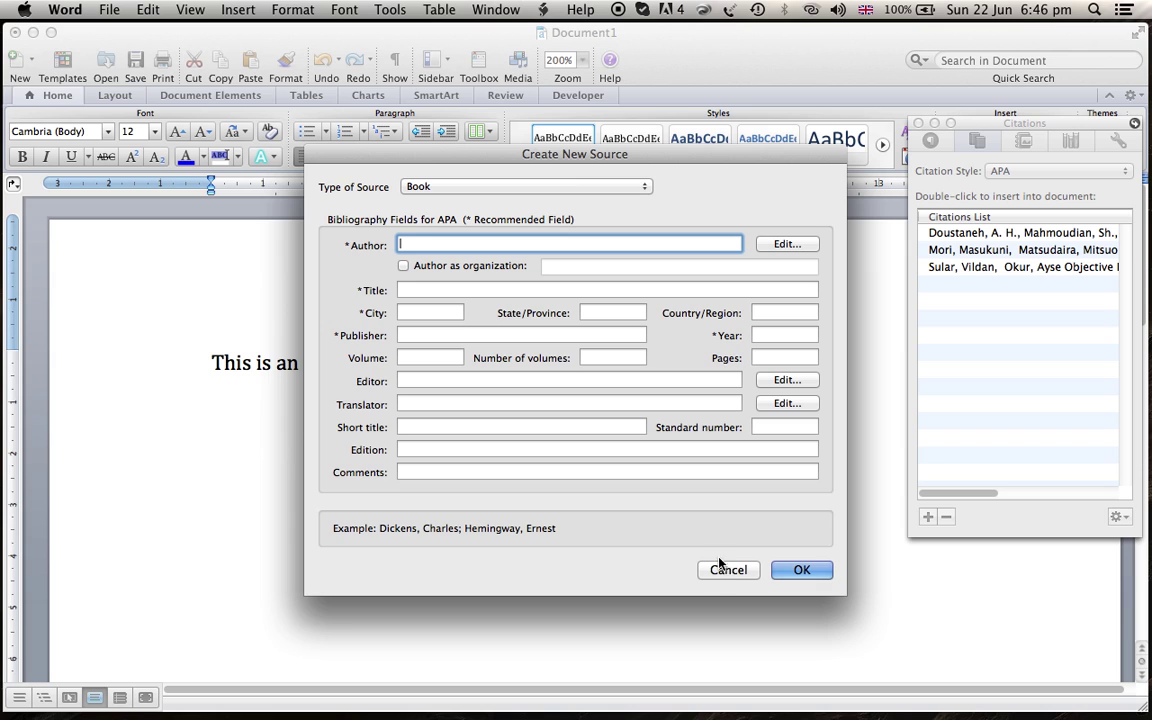
pyautogui.click(722, 567)
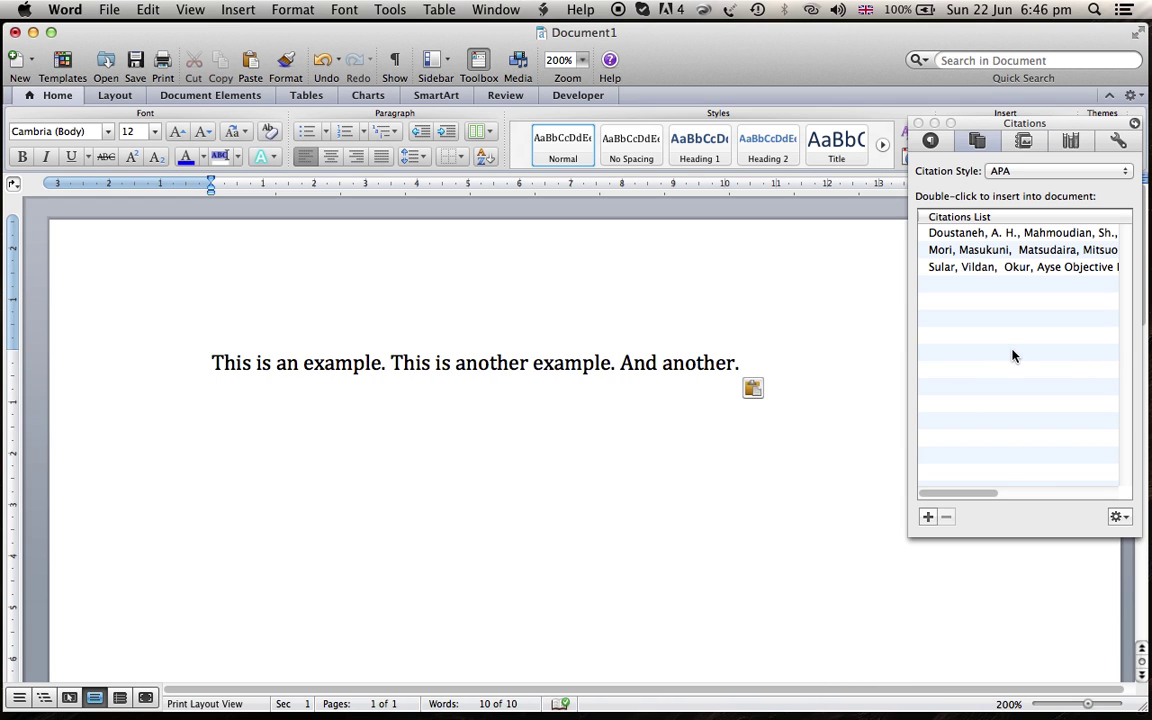
# Insert the Doustaneh, Mori & Matsudaira 2007 and Sular & Okur 2008 citations after the three sentences
pyautogui.click(383, 362)
pyautogui.click(1005, 235)
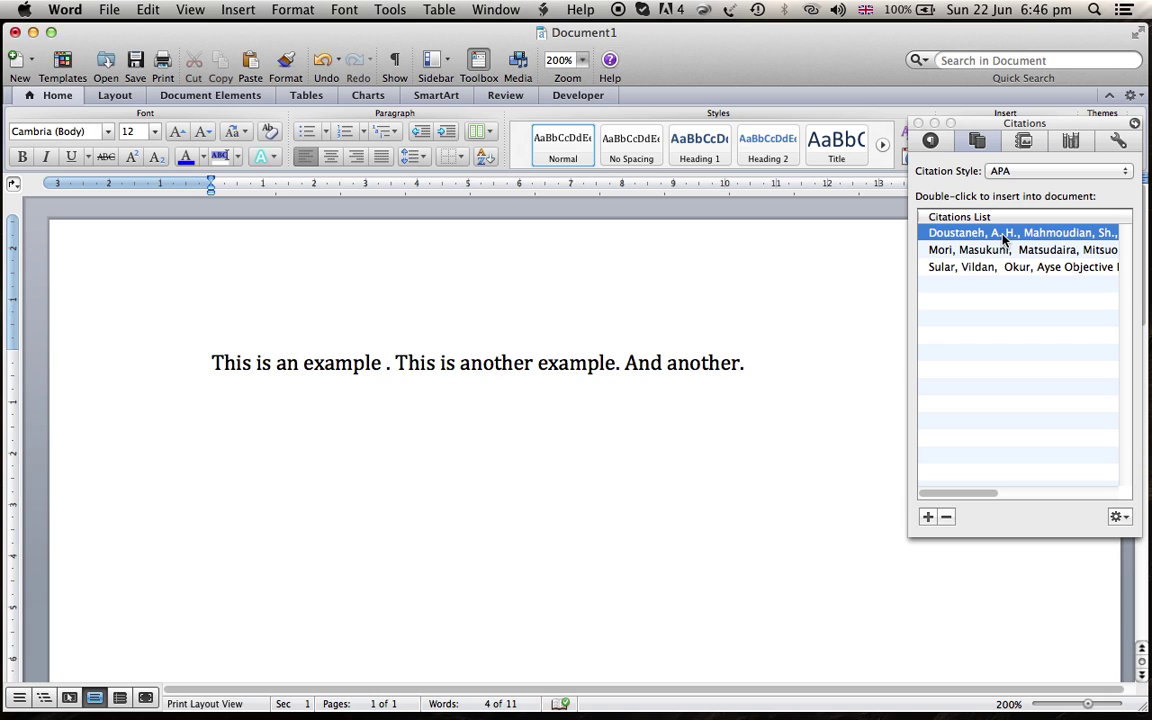
pyautogui.doubleClick(1005, 233)
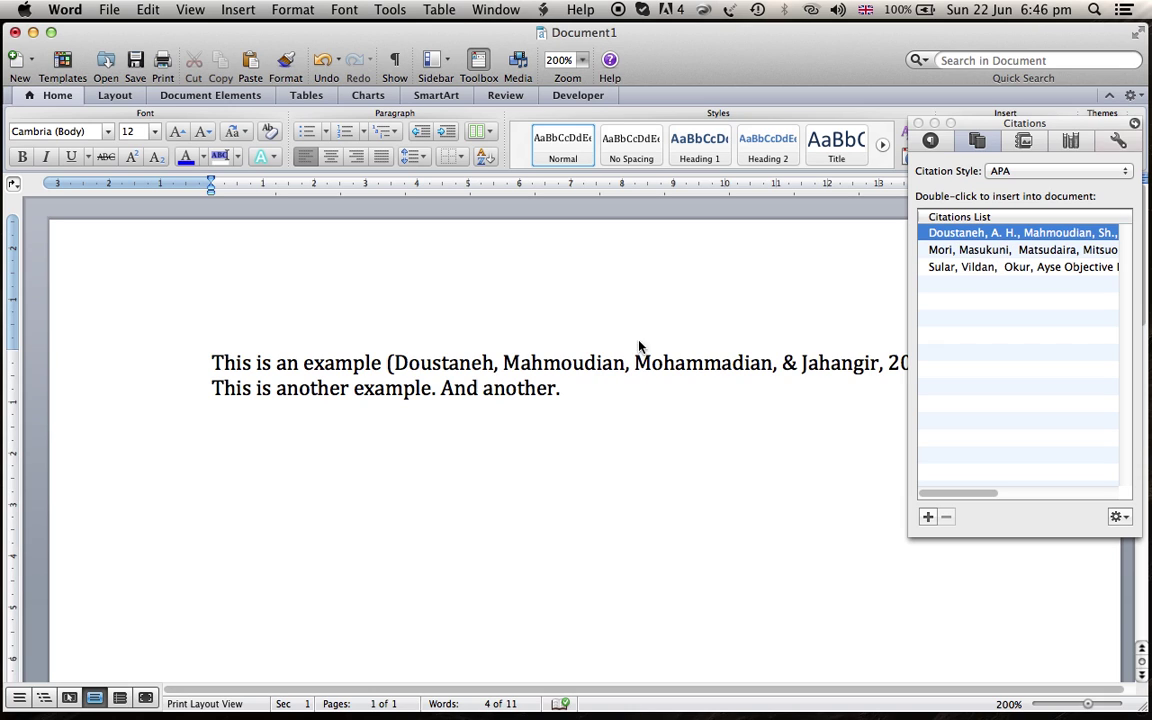
pyautogui.click(437, 390)
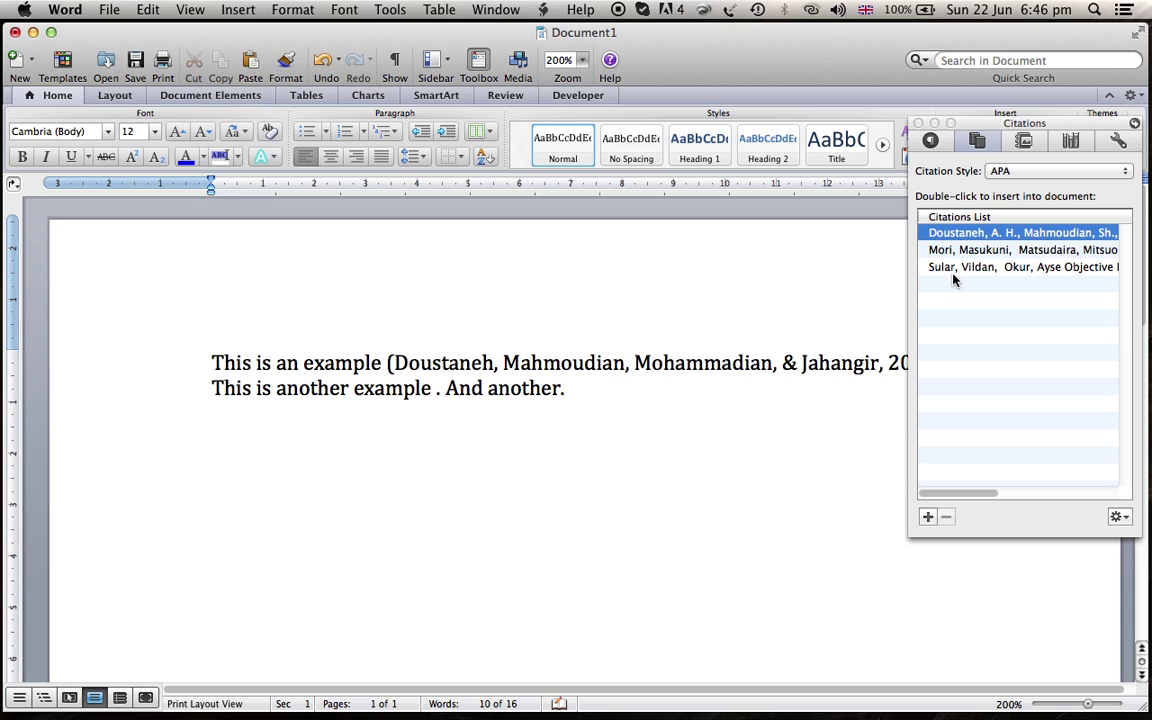
pyautogui.doubleClick(982, 250)
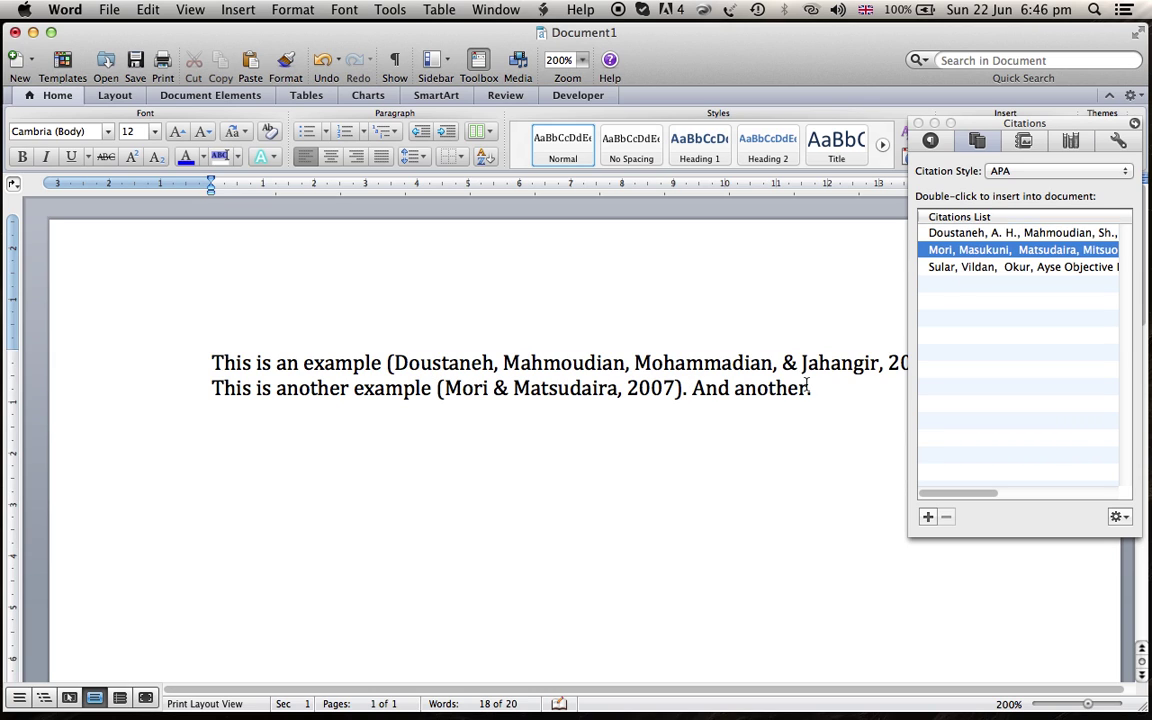
pyautogui.click(808, 388)
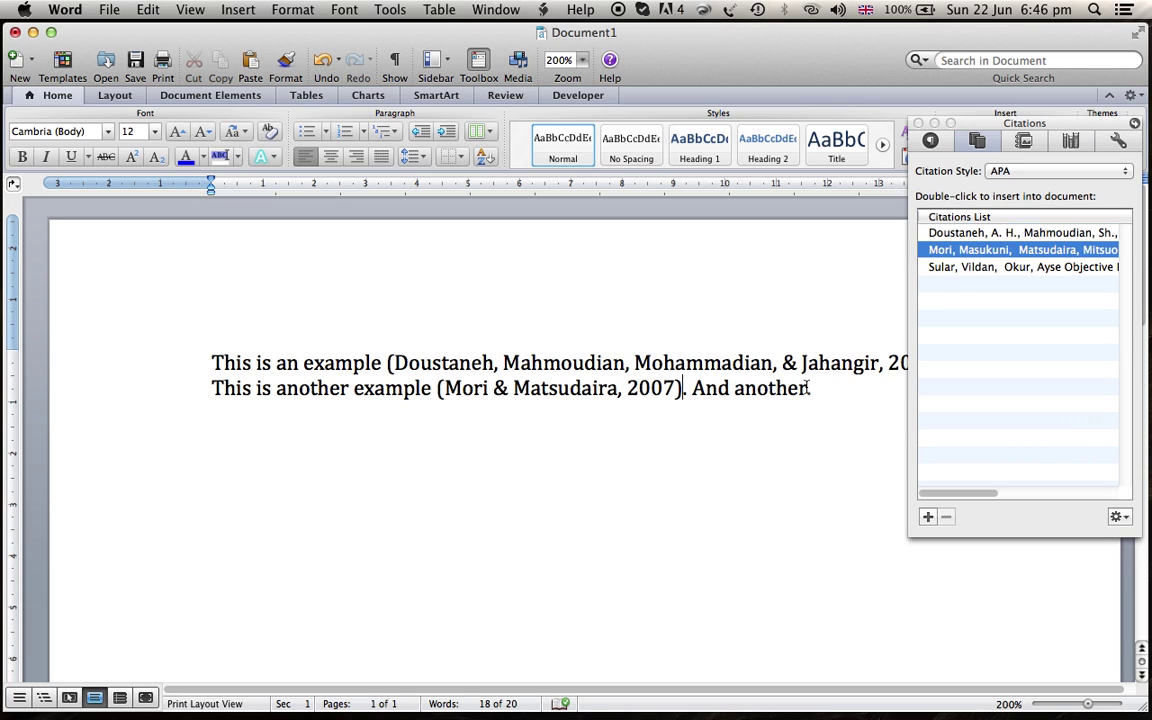
pyautogui.doubleClick(997, 267)
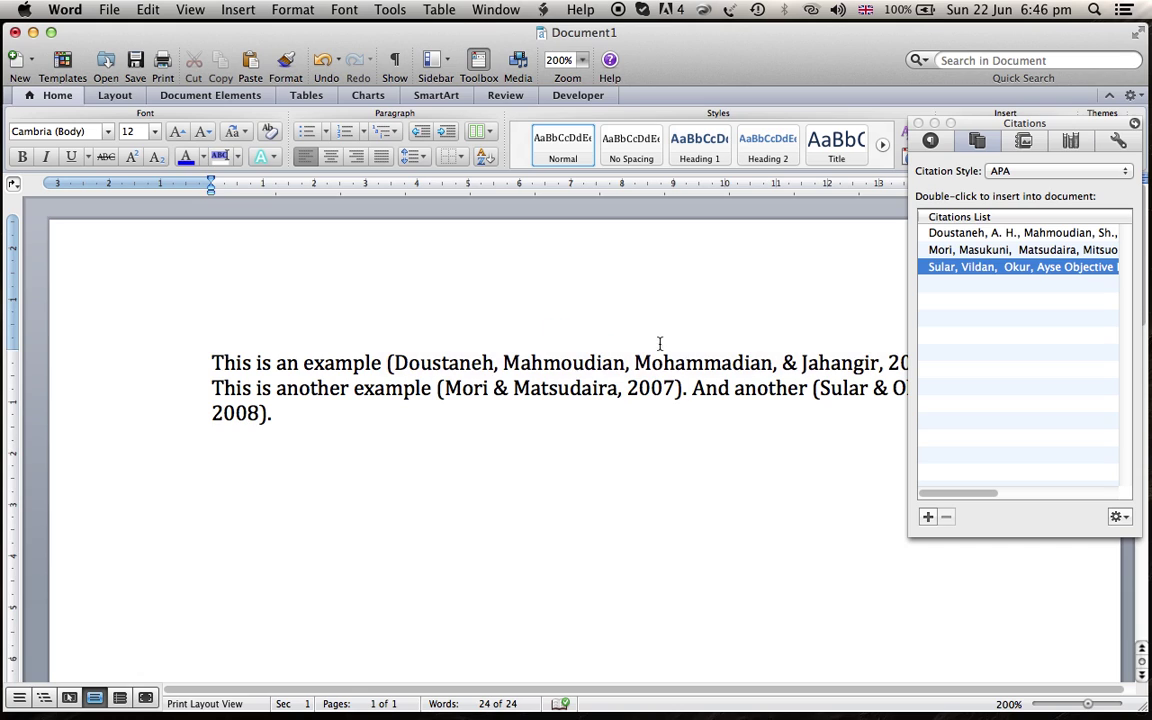
# Change the citation style from APA to Chicago, giving citations like (Sular and Okur 2008)
pyautogui.click(617, 390)
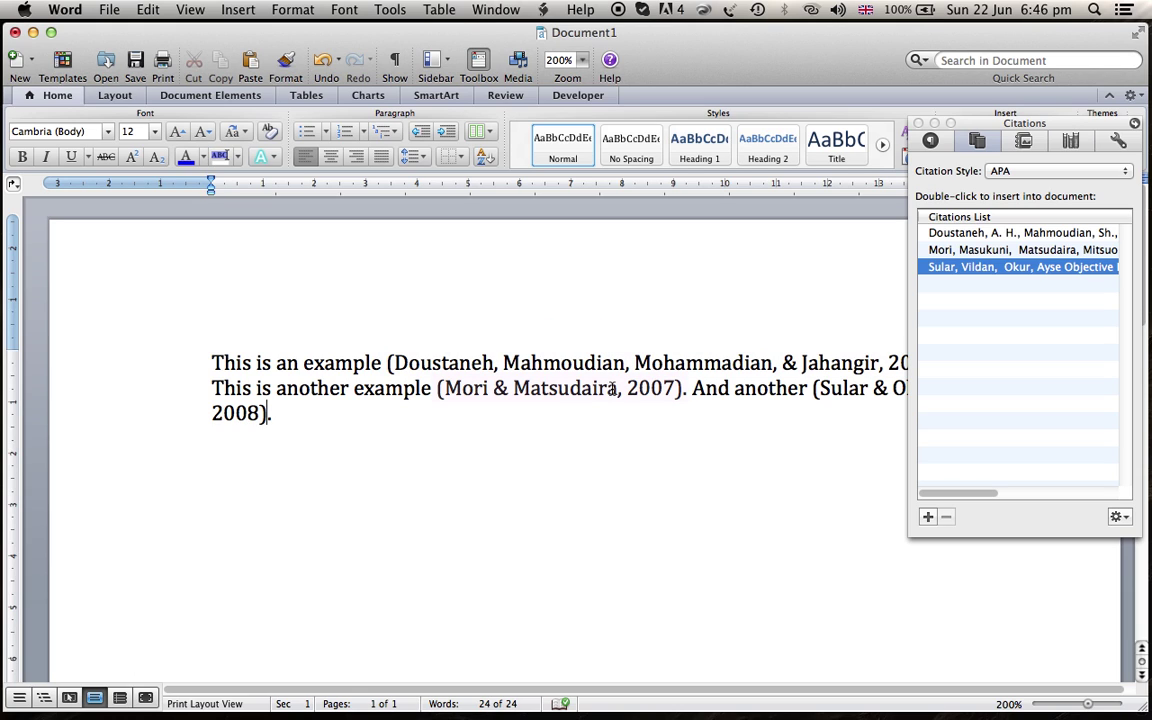
pyautogui.click(1044, 172)
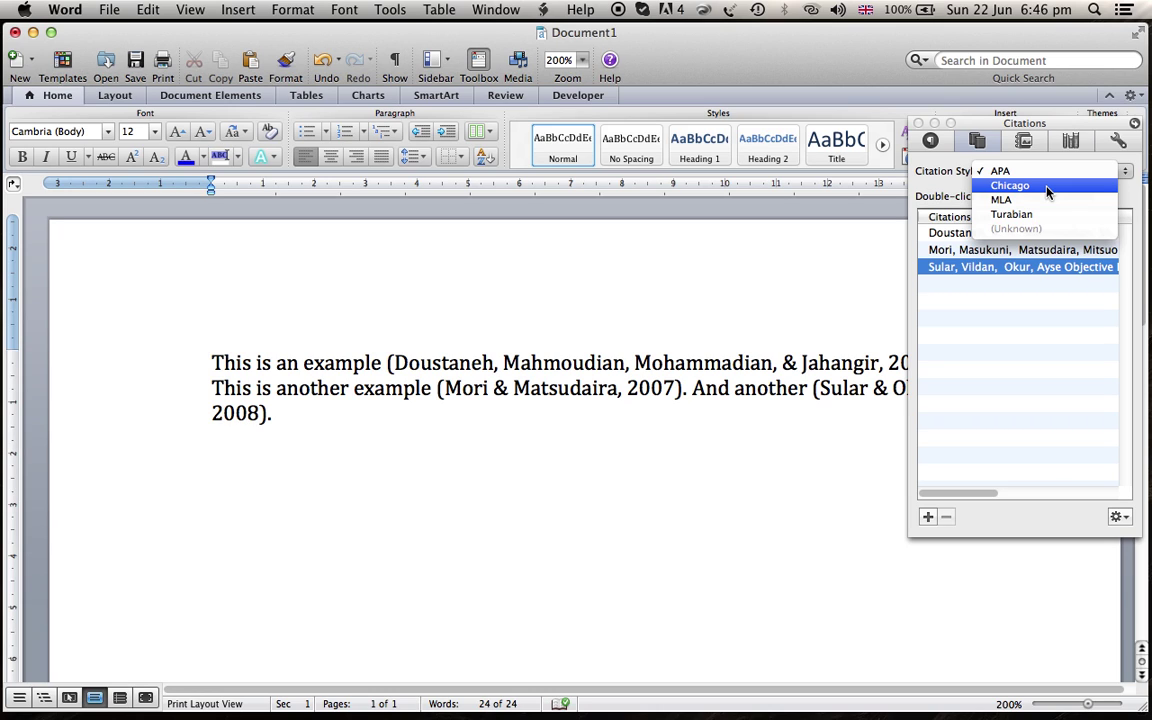
pyautogui.click(1047, 187)
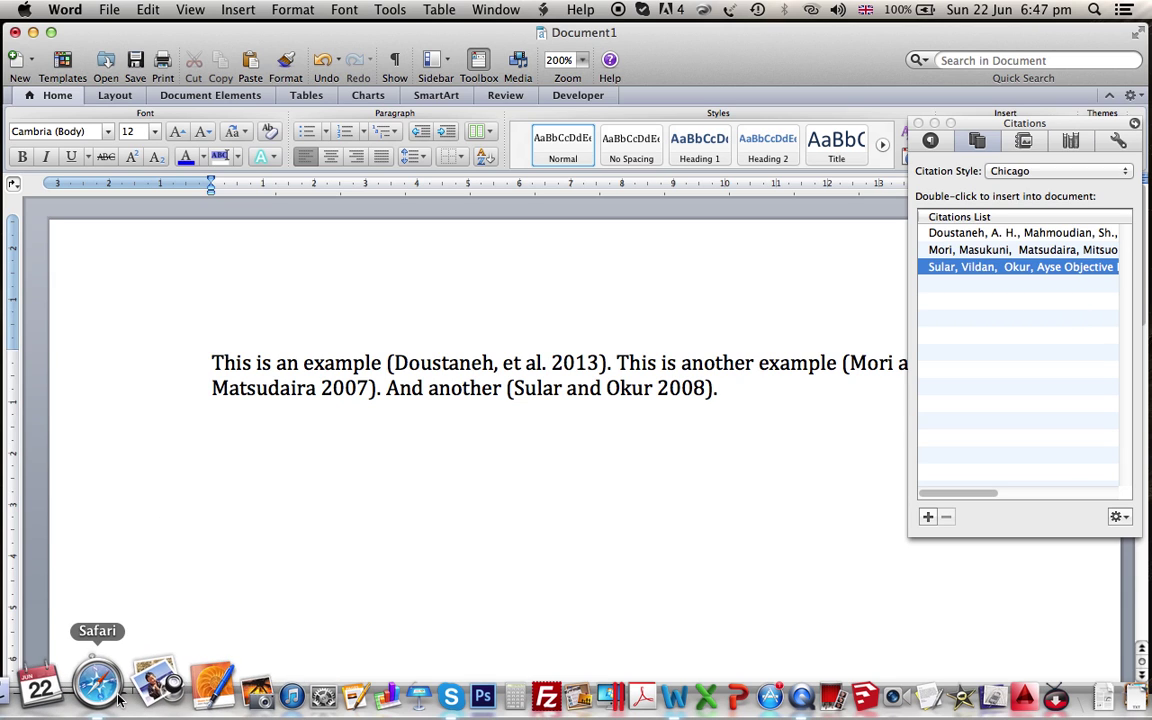
pyautogui.click(105, 688)
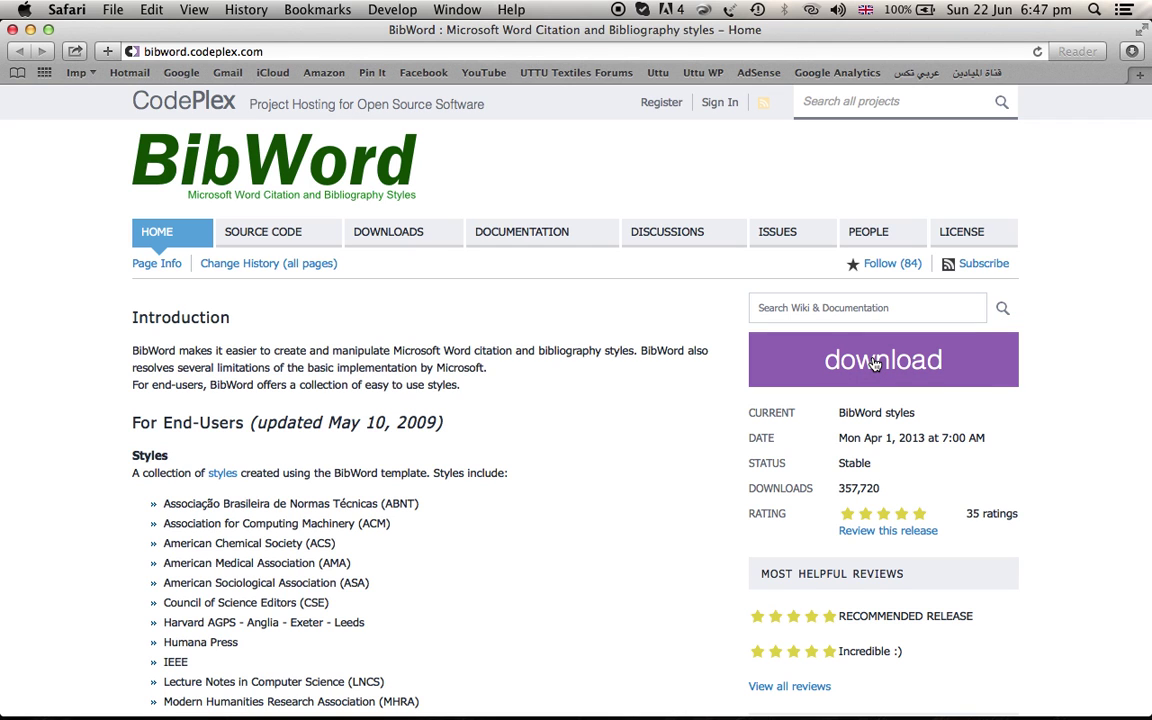
pyautogui.click(30, 29)
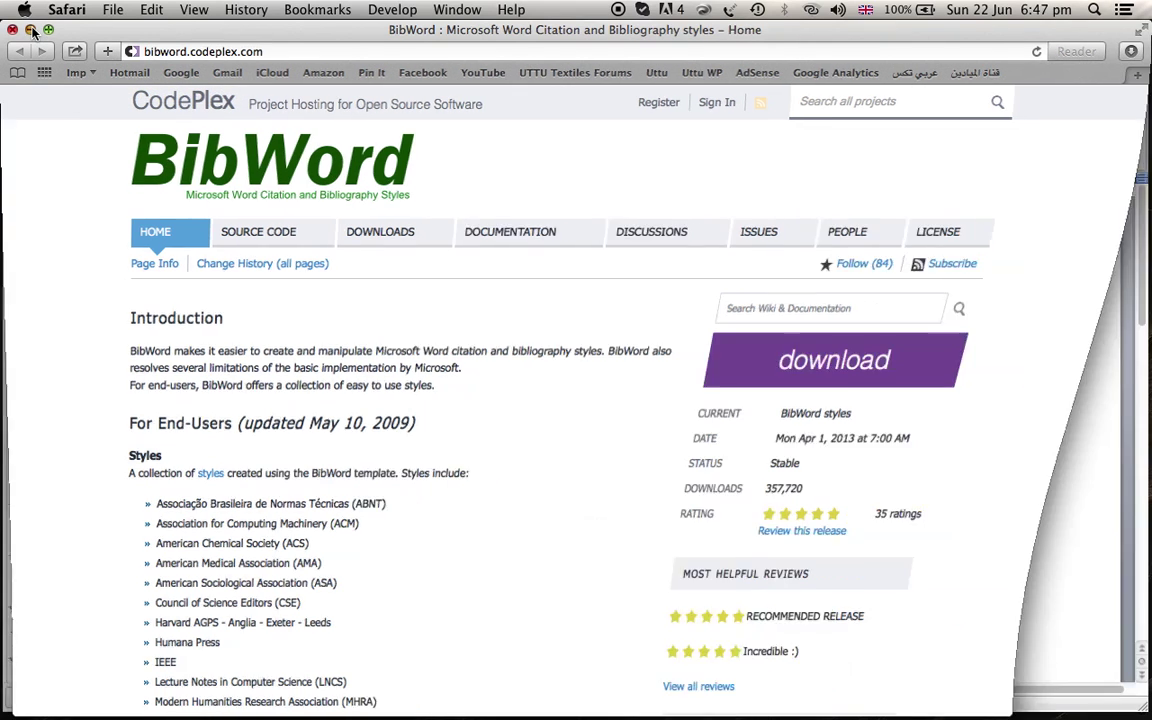
pyautogui.moveTo(1020, 714)
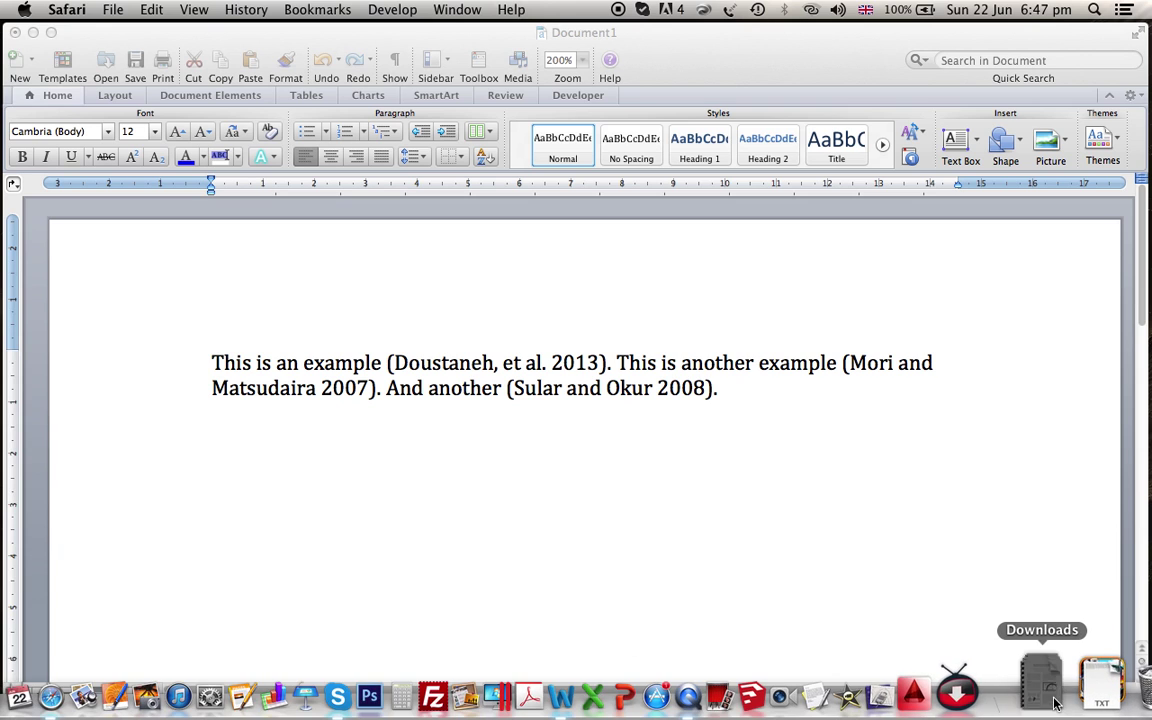
# In Downloads > styles, select and copy all 22 style files except types.xml
pyautogui.click(1045, 697)
pyautogui.click(591, 547)
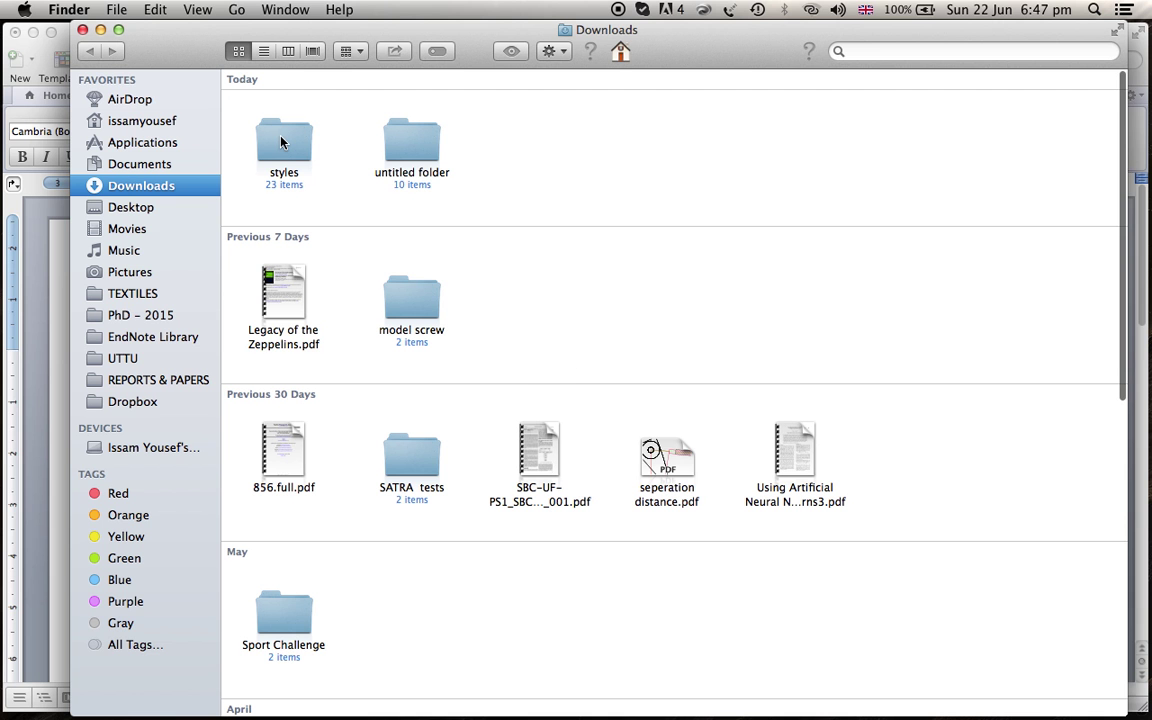
pyautogui.doubleClick(281, 143)
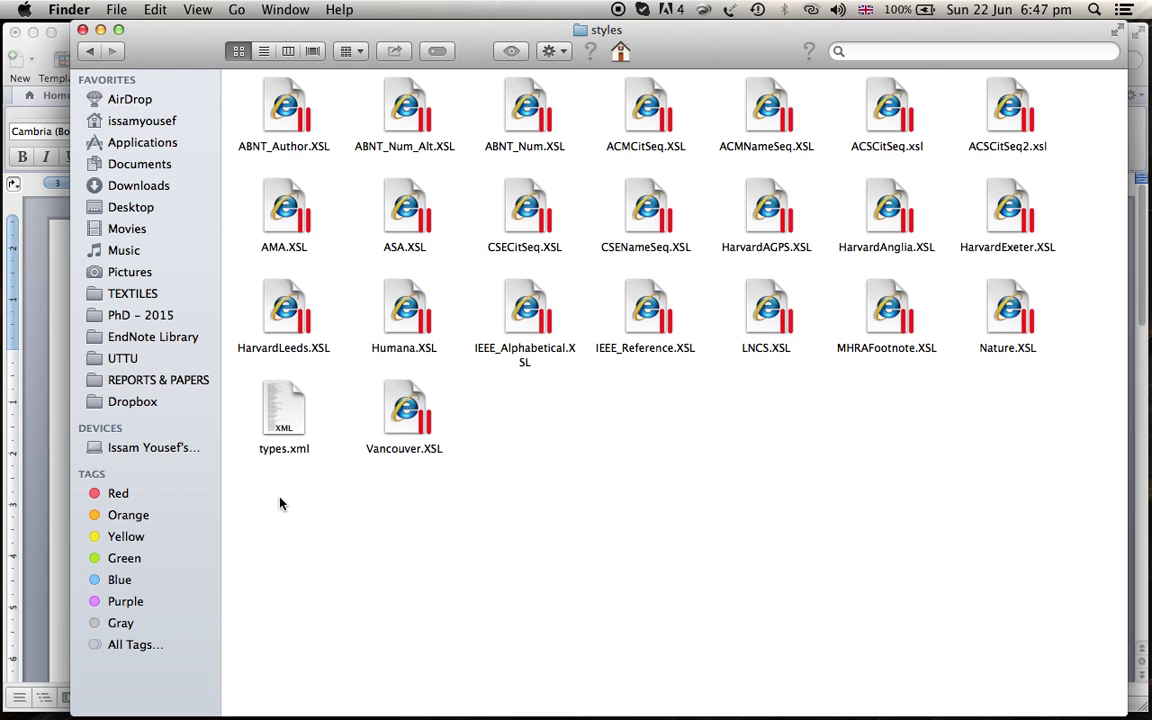
pyautogui.moveTo(280, 503); pyautogui.dragTo(1057, 126)
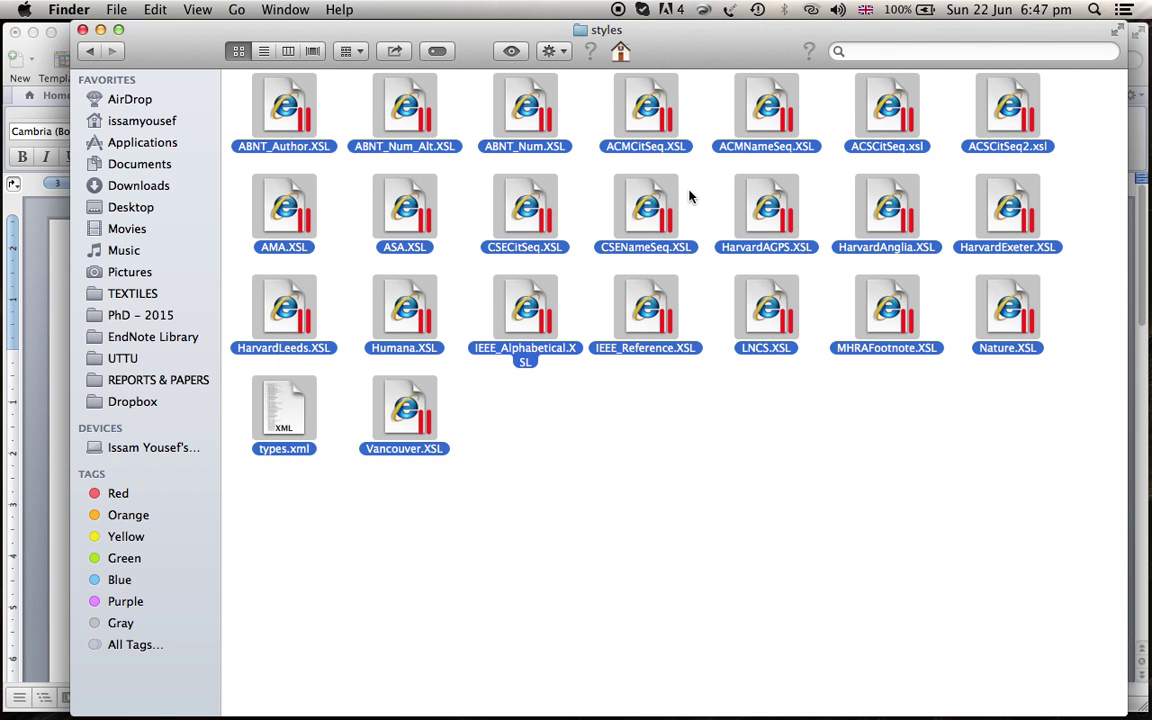
pyautogui.keyDown('super'); pyautogui.click(290, 410); pyautogui.keyUp('super')
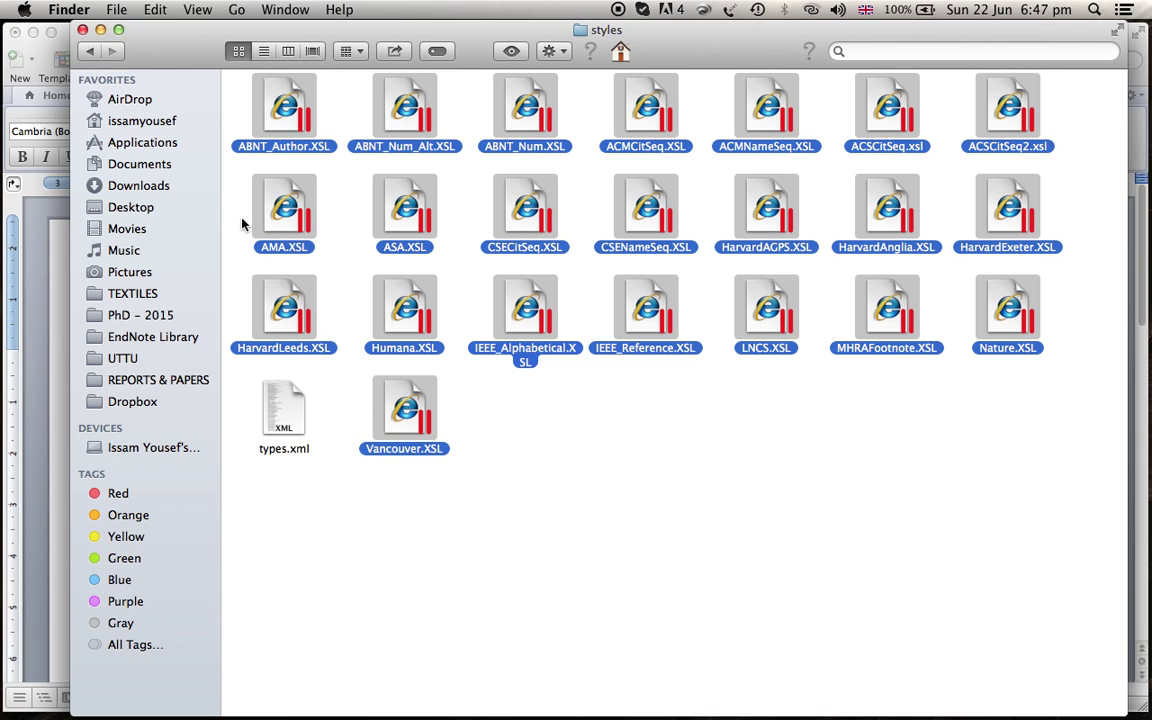
pyautogui.moveTo(1054, 684)
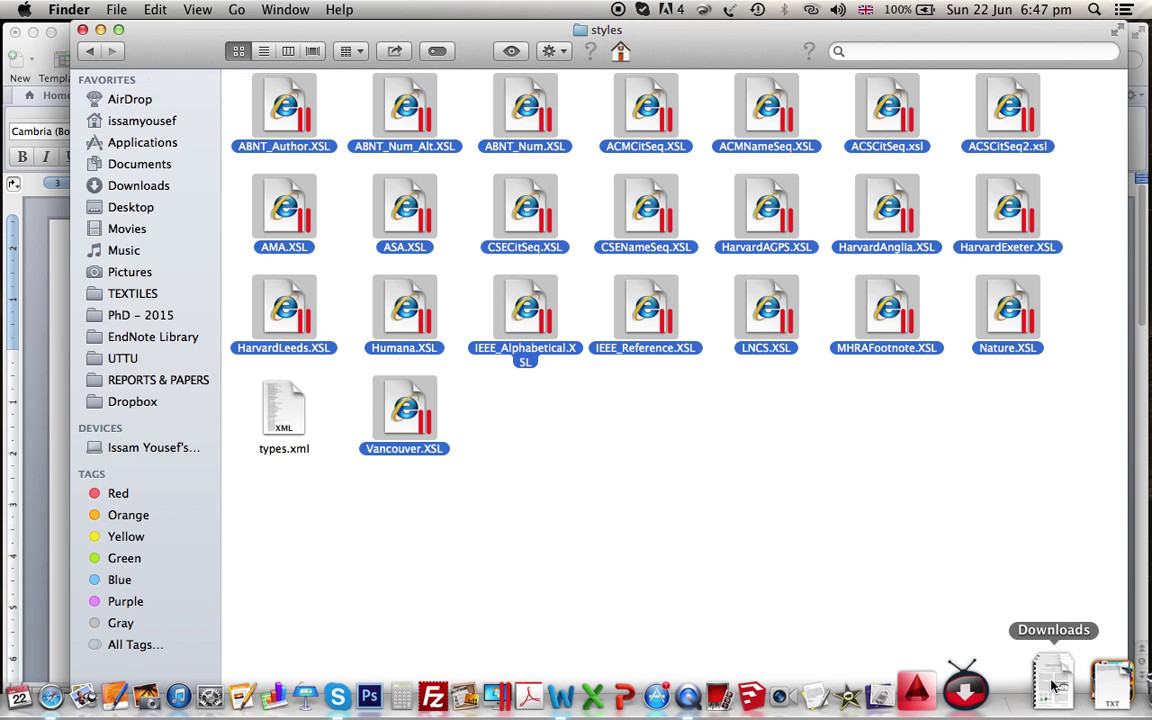
# Open the Microsoft Office 2011 folder from Applications in a Finder window
pyautogui.click(1078, 683)
pyautogui.scroll(-2, 887, 310)
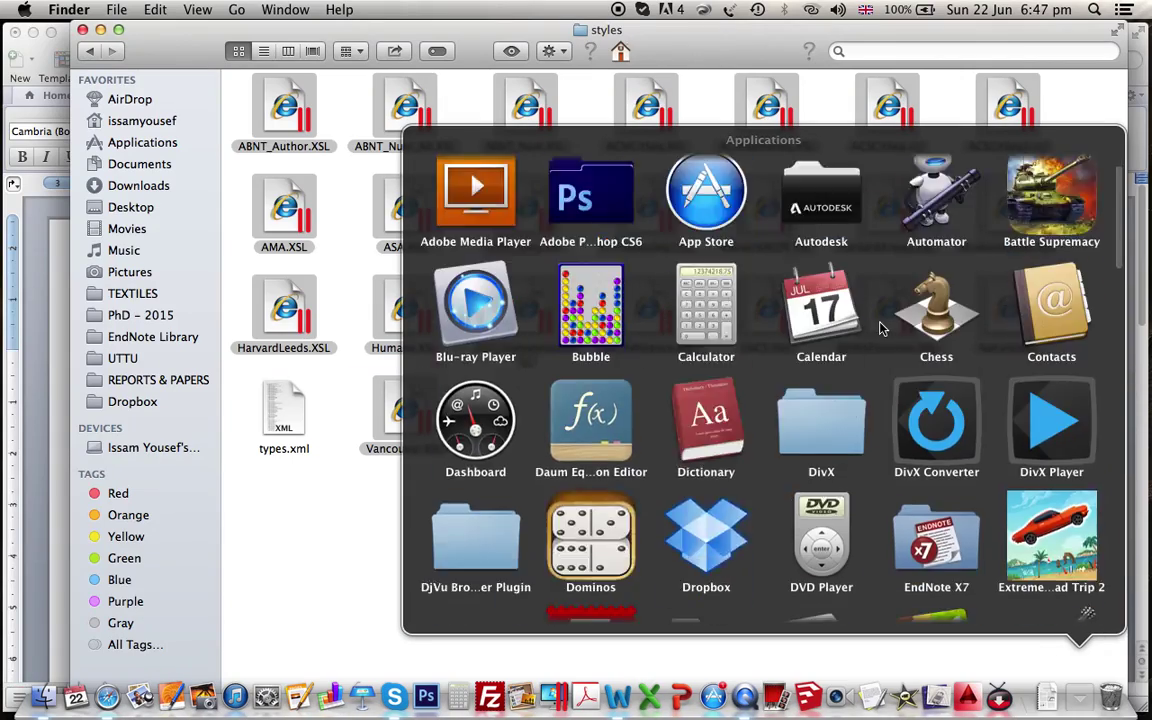
pyautogui.scroll(-5, 900, 320)
pyautogui.scroll(-5, 881, 328)
pyautogui.scroll(-5, 700, 345)
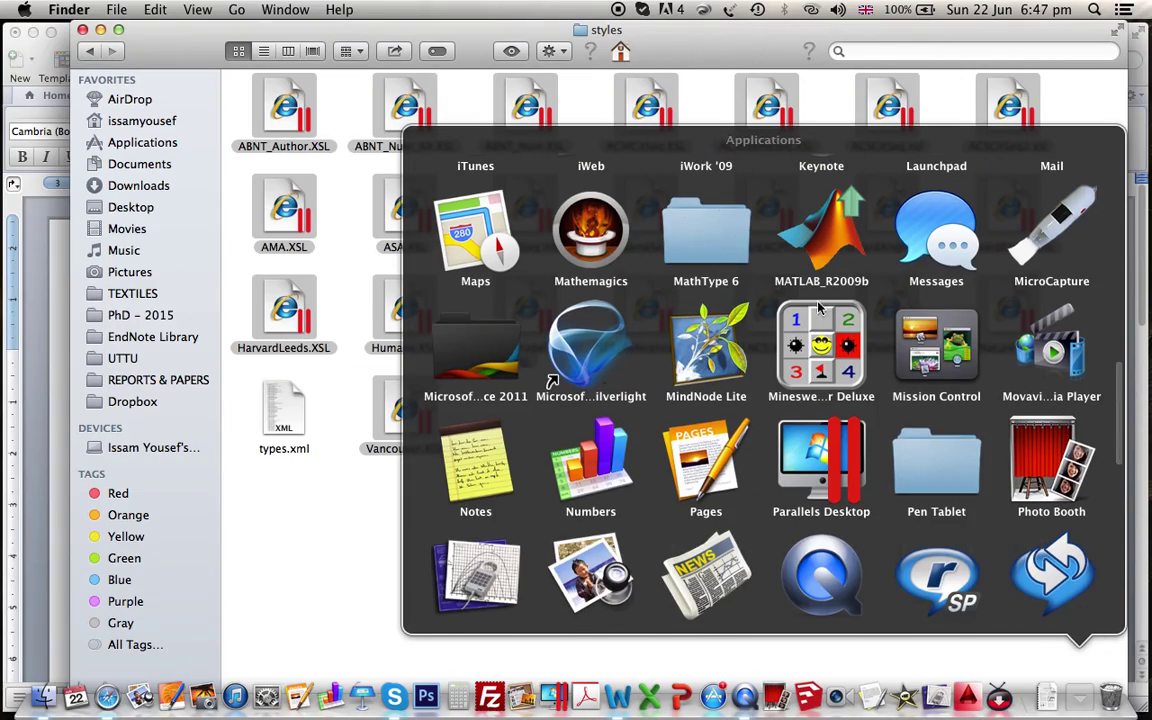
pyautogui.click(466, 372)
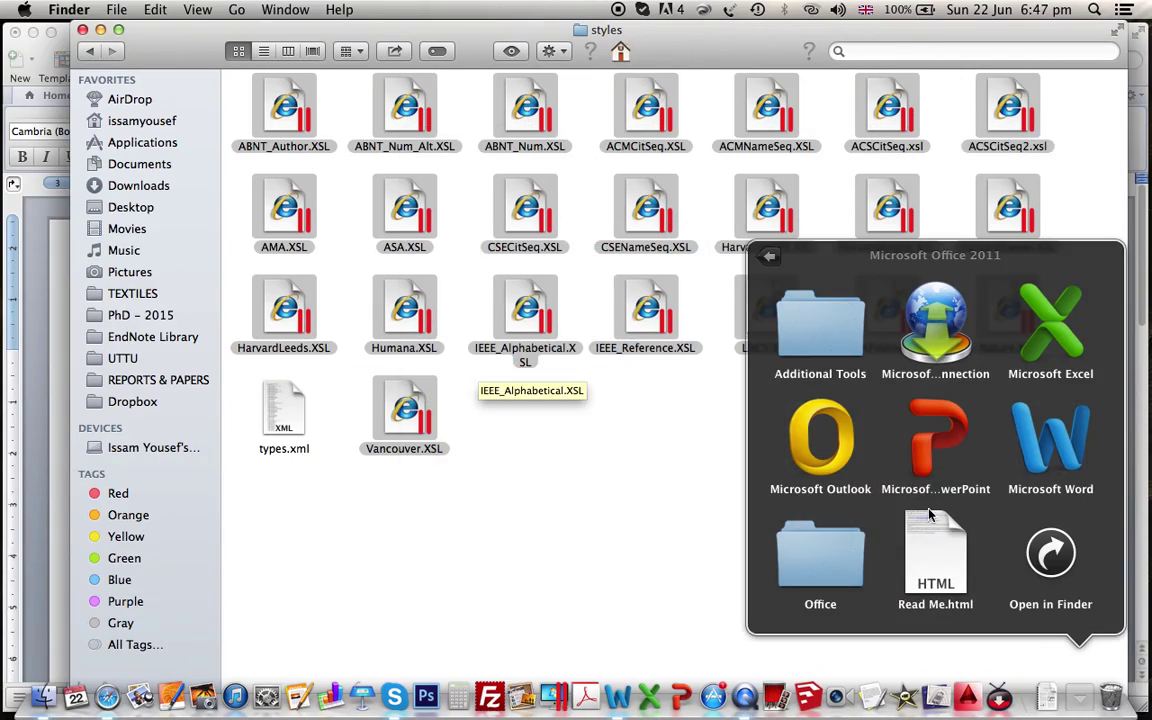
pyautogui.click(1051, 556)
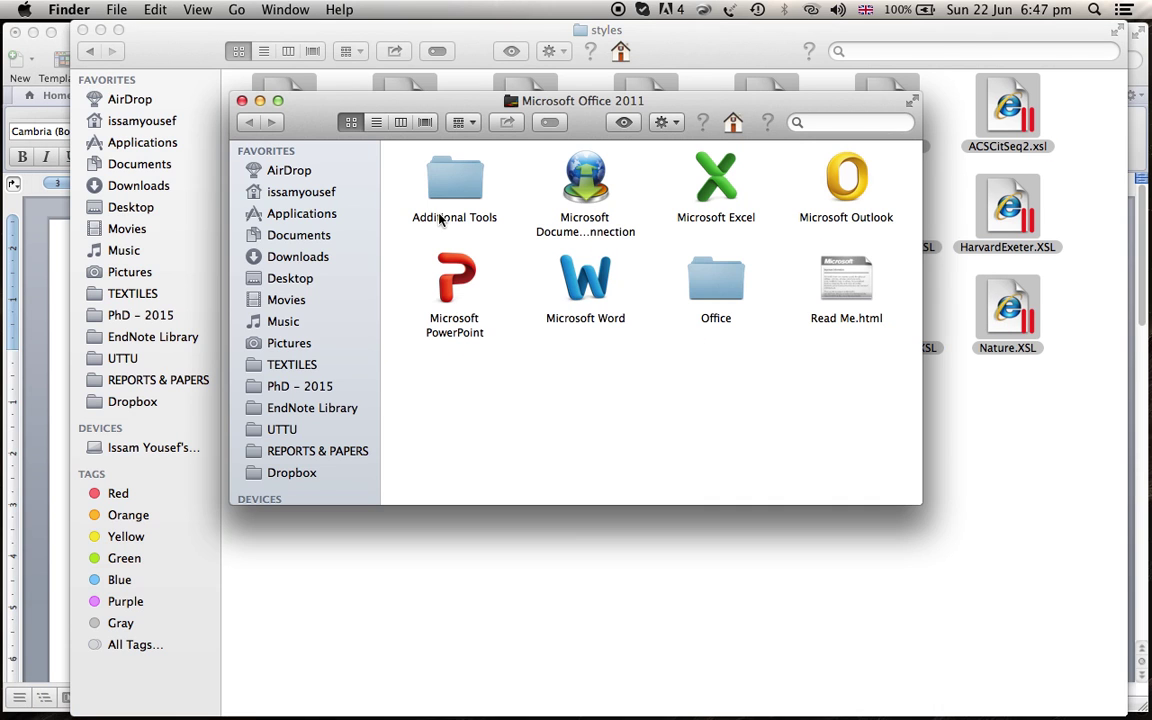
# Show Word's package contents and open Contents > Resources > Style
pyautogui.rightClick(594, 283)
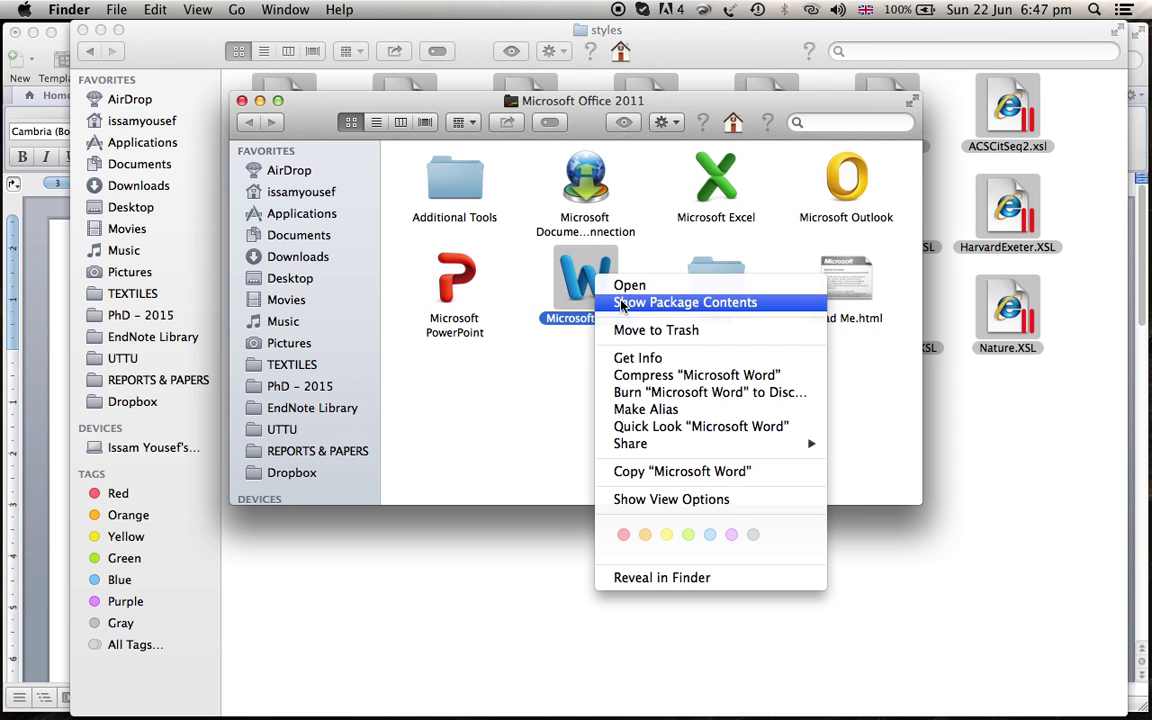
pyautogui.click(621, 302)
pyautogui.click(450, 181)
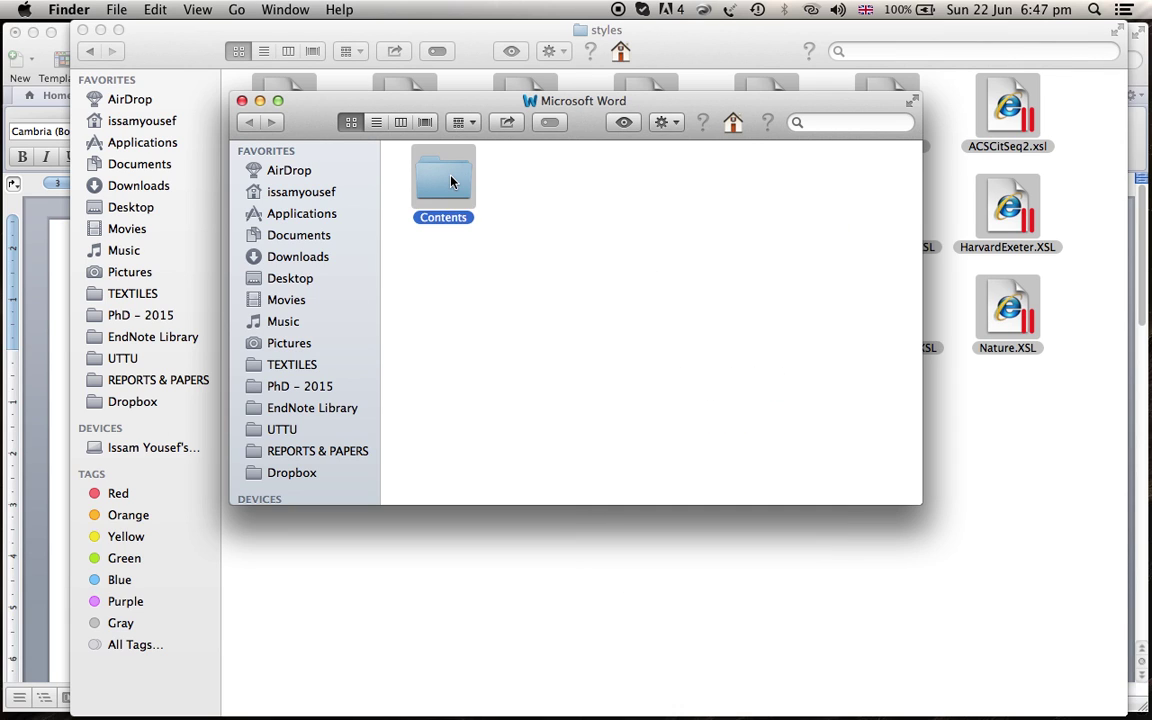
pyautogui.doubleClick(450, 181)
pyautogui.click(561, 289)
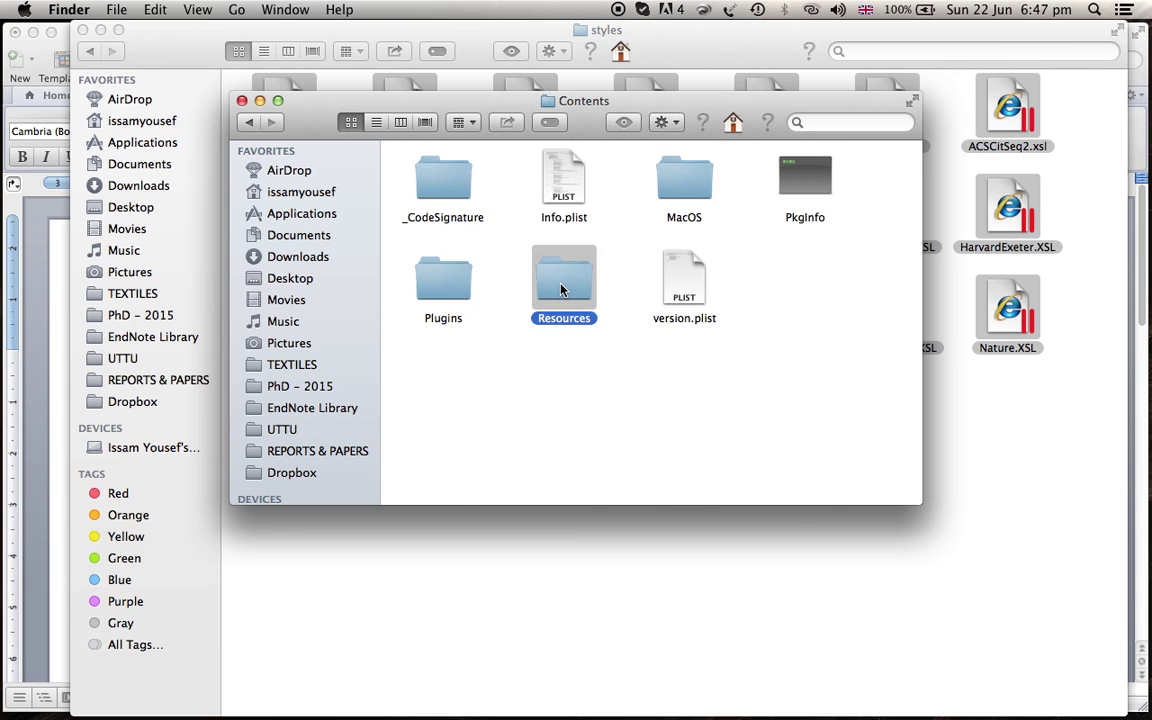
pyautogui.doubleClick(561, 289)
pyautogui.scroll(2, 450, 208)
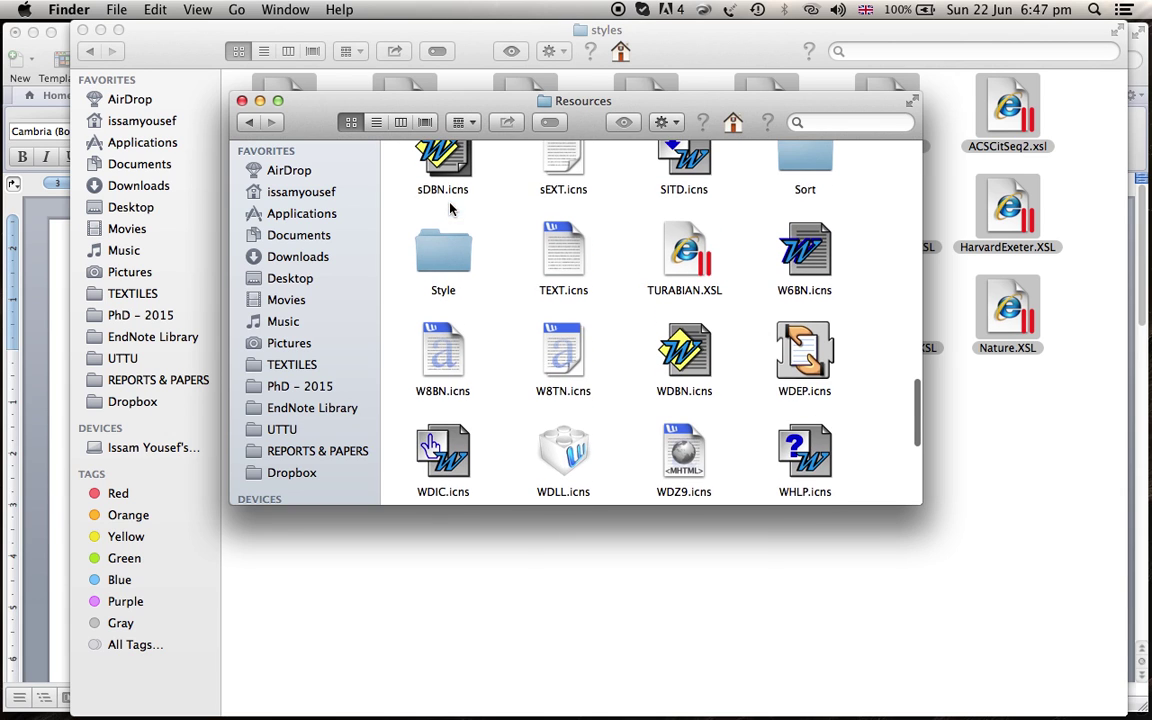
pyautogui.click(445, 255)
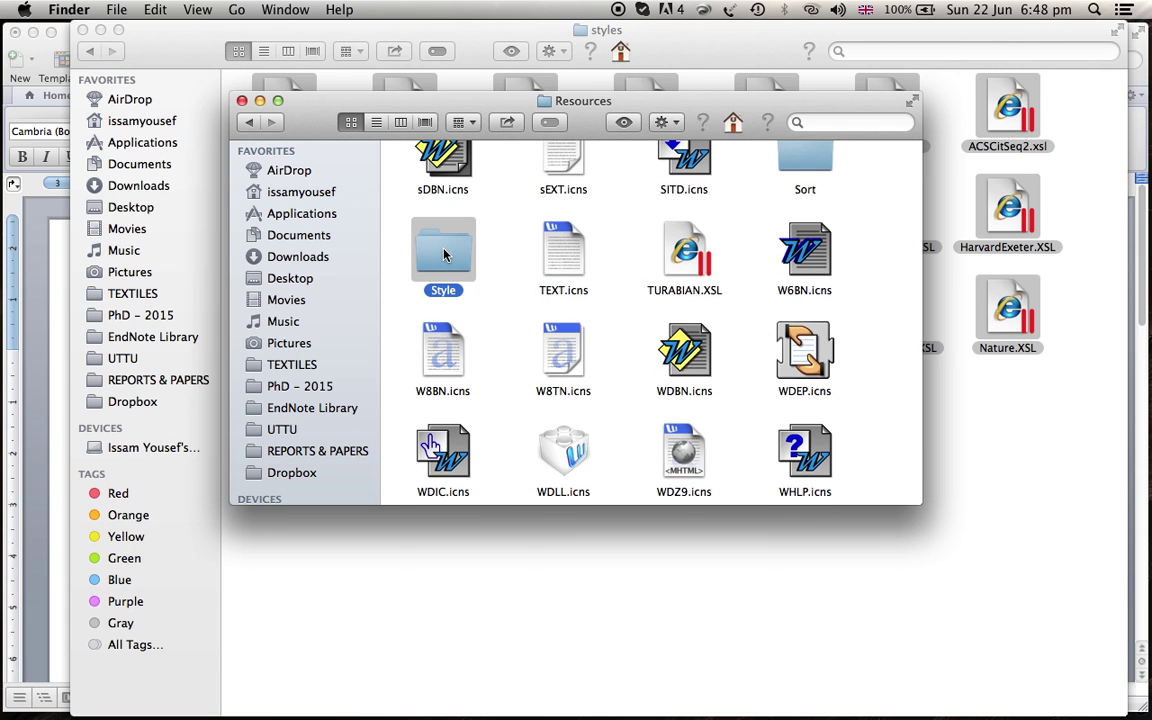
pyautogui.doubleClick(445, 255)
# Paste the 22 style files into Word's Style folder, authorising with the admin password
pyautogui.rightClick(576, 296)
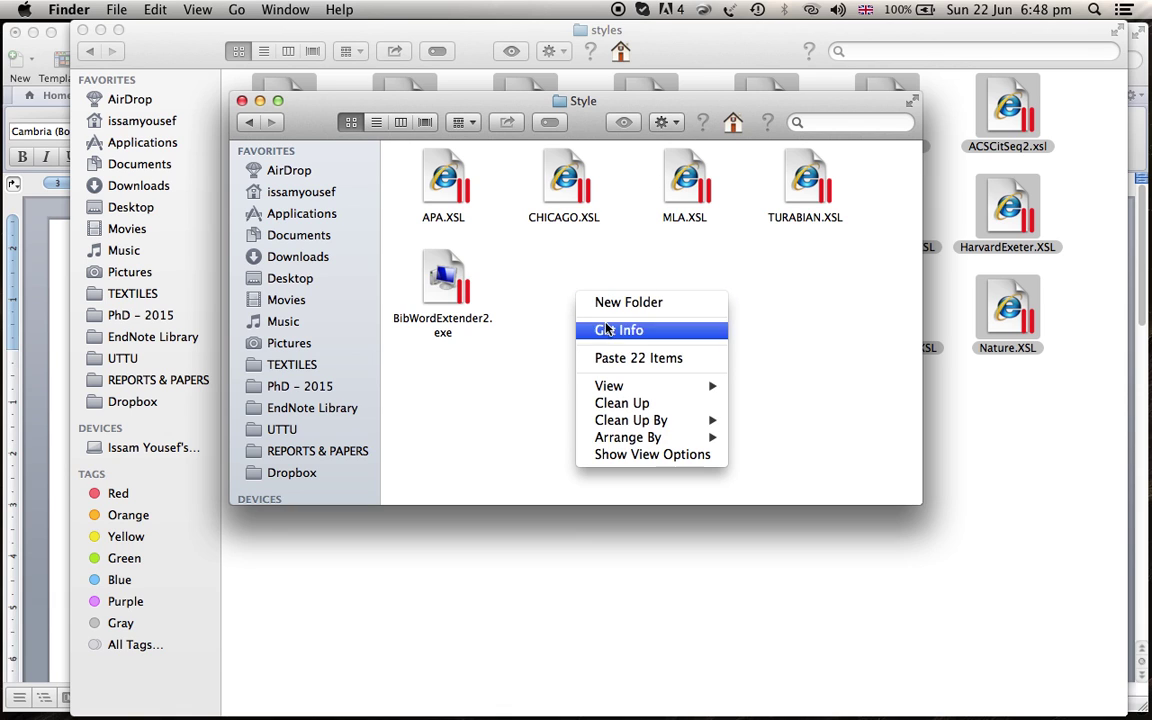
pyautogui.click(623, 362)
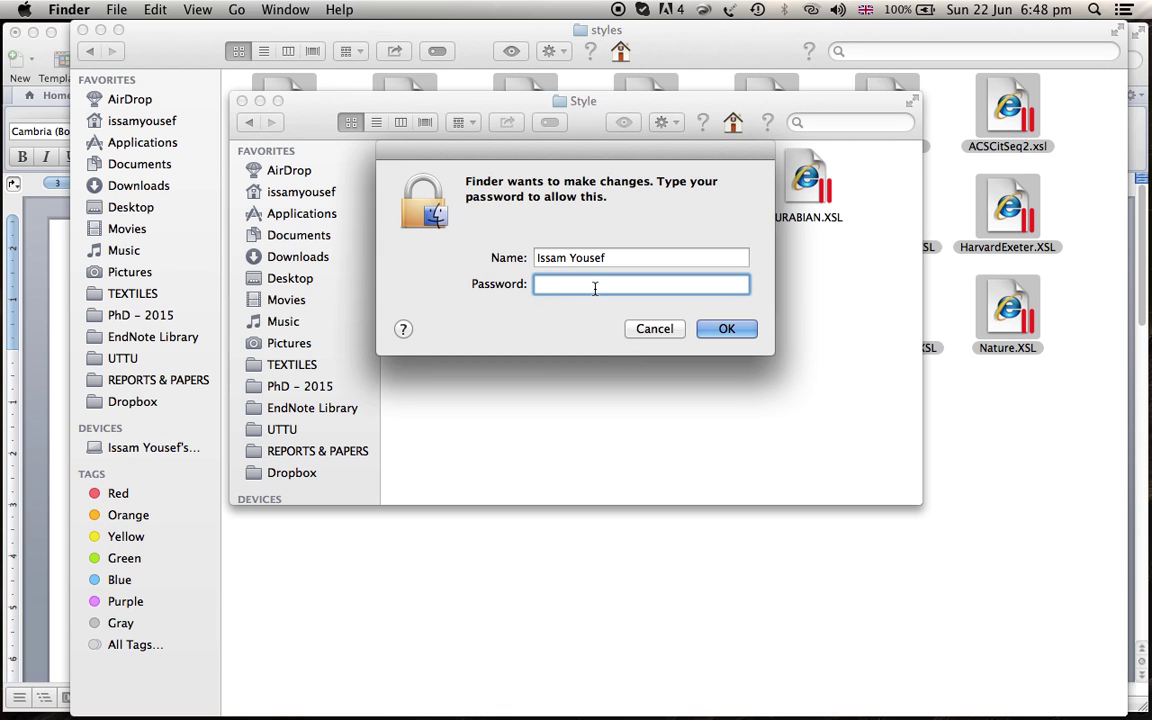
pyautogui.write('••••')
pyautogui.write('•••')
pyautogui.press('Return')
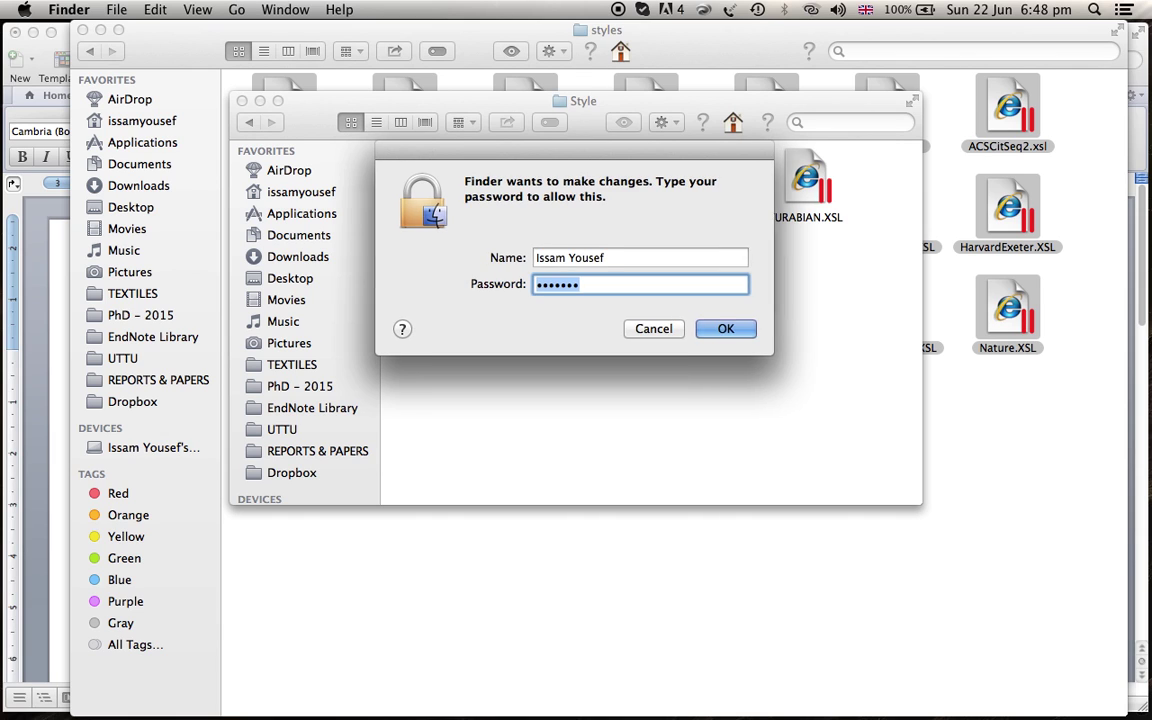
pyautogui.write('••••')
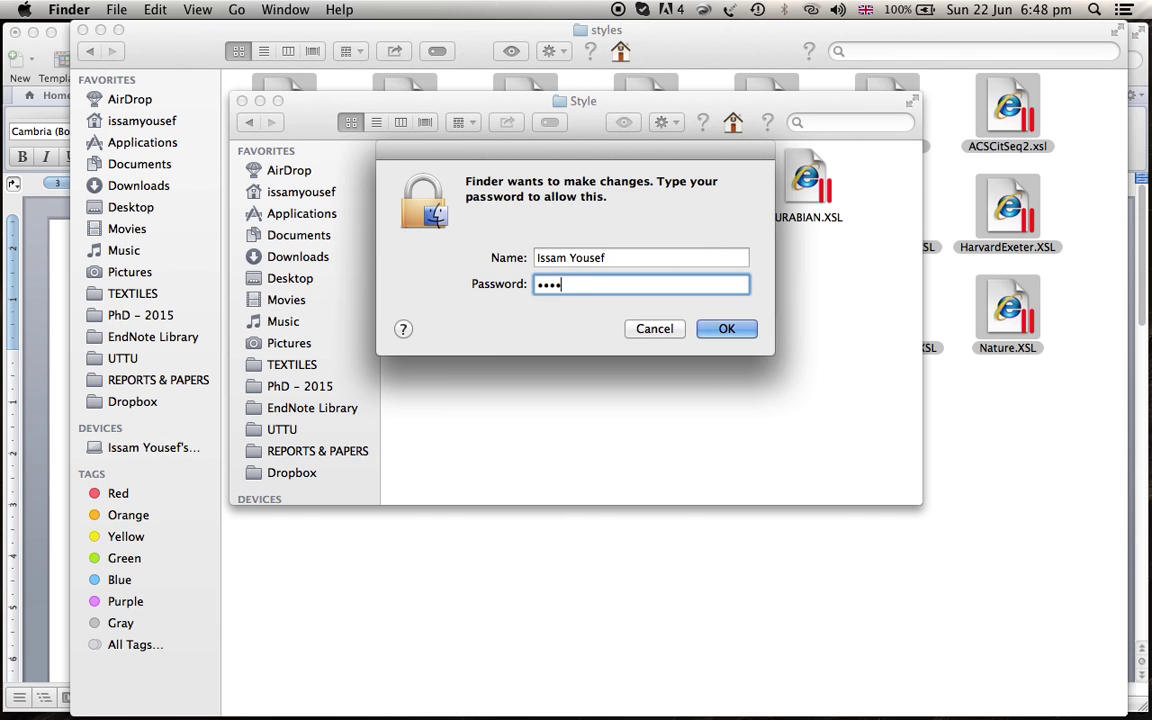
pyautogui.write('••••••')
pyautogui.press('Return')
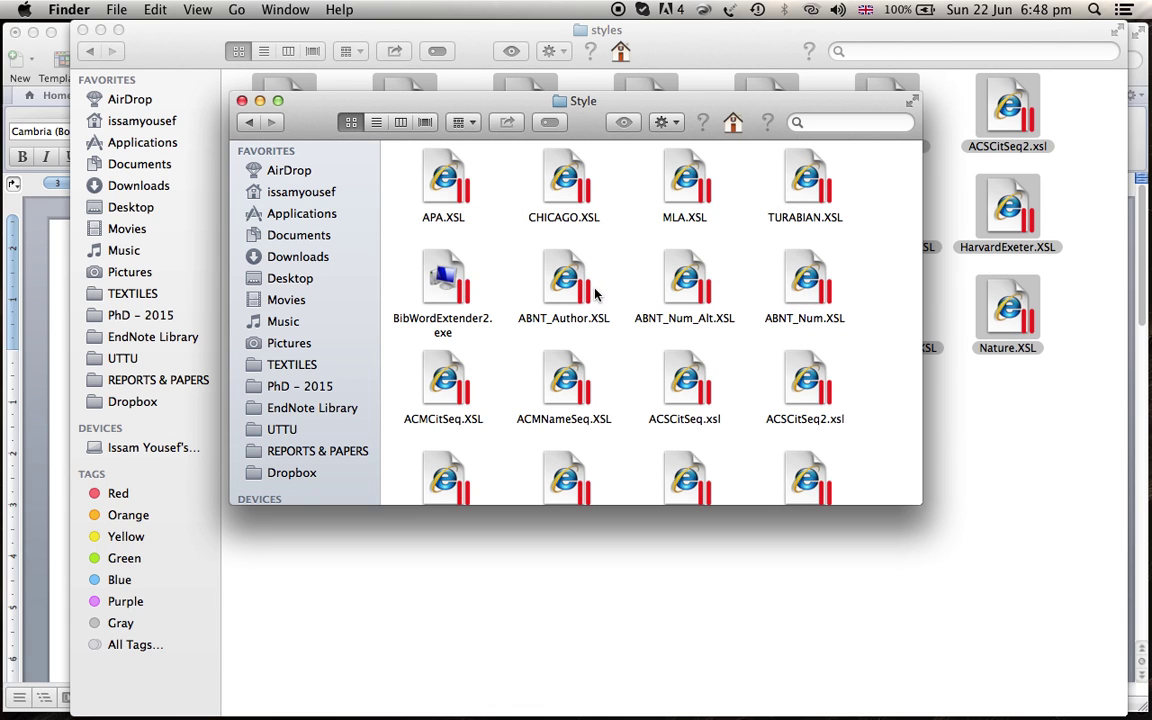
# Close the Finder style windows, check Word's citation style list, and close the Citations toolbox
pyautogui.click(241, 101)
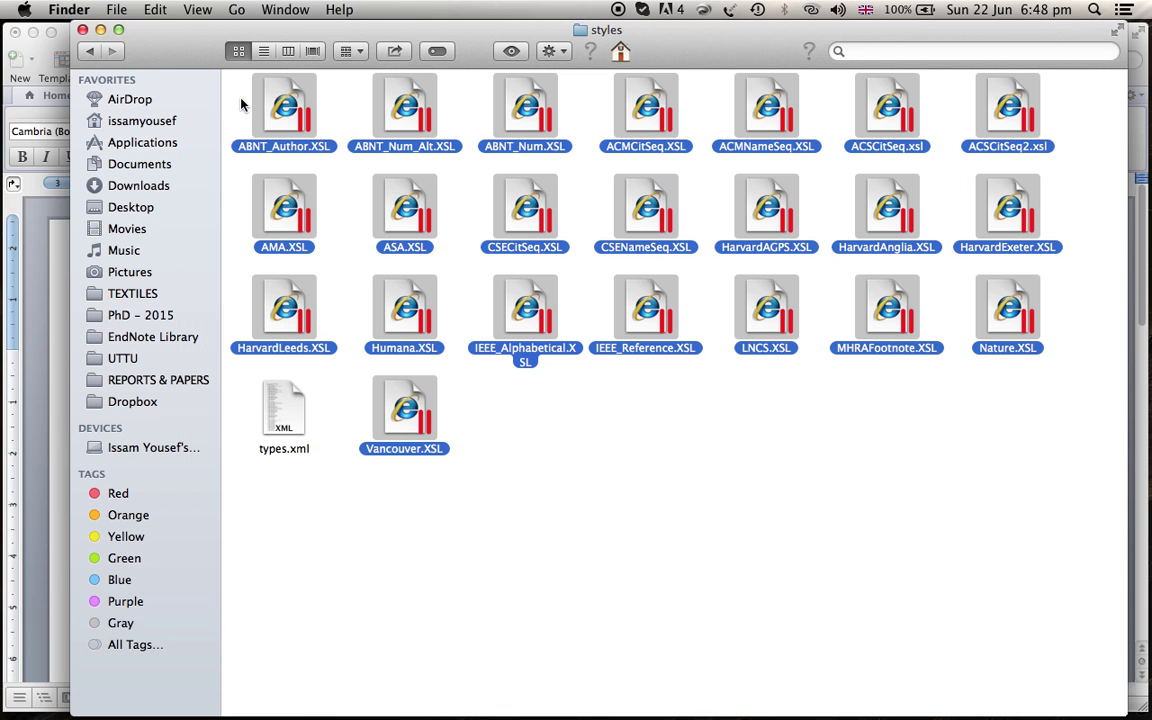
pyautogui.click(82, 29)
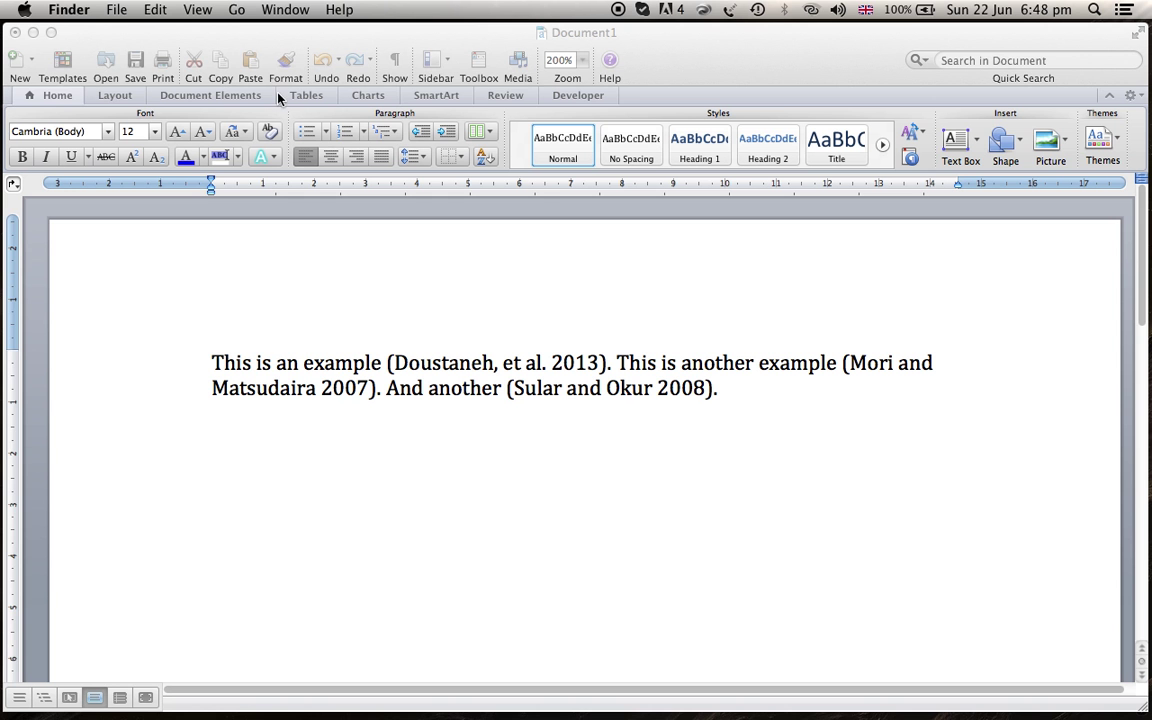
pyautogui.click(676, 477)
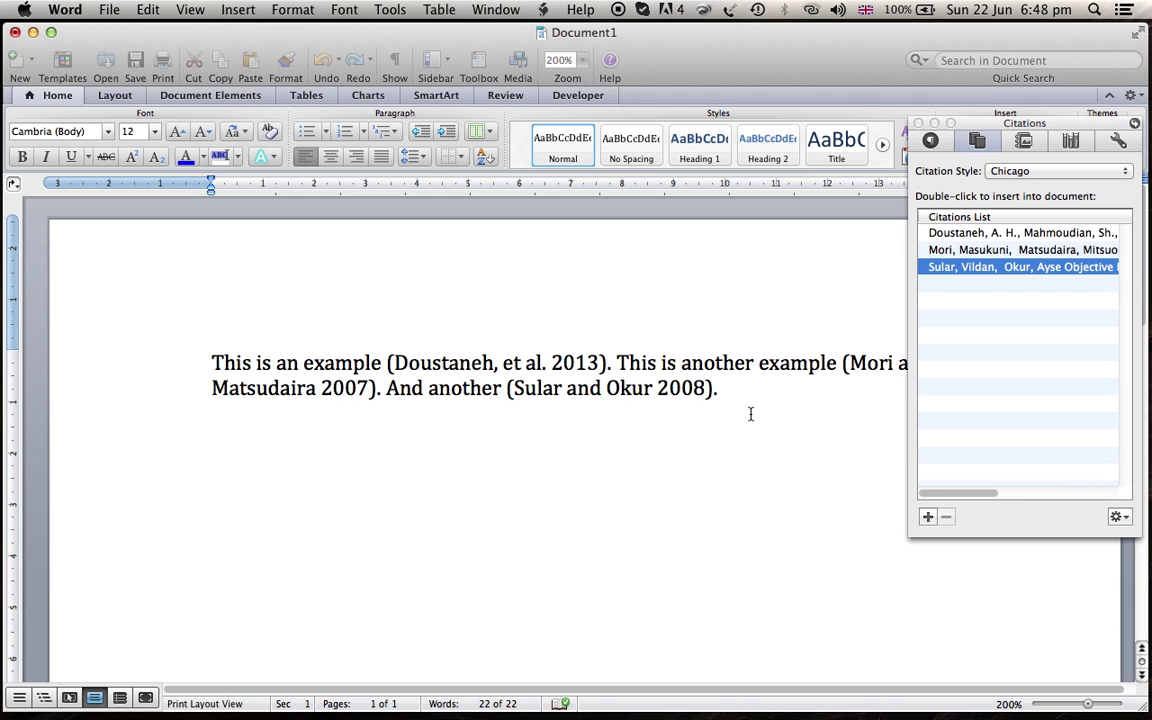
pyautogui.click(1068, 172)
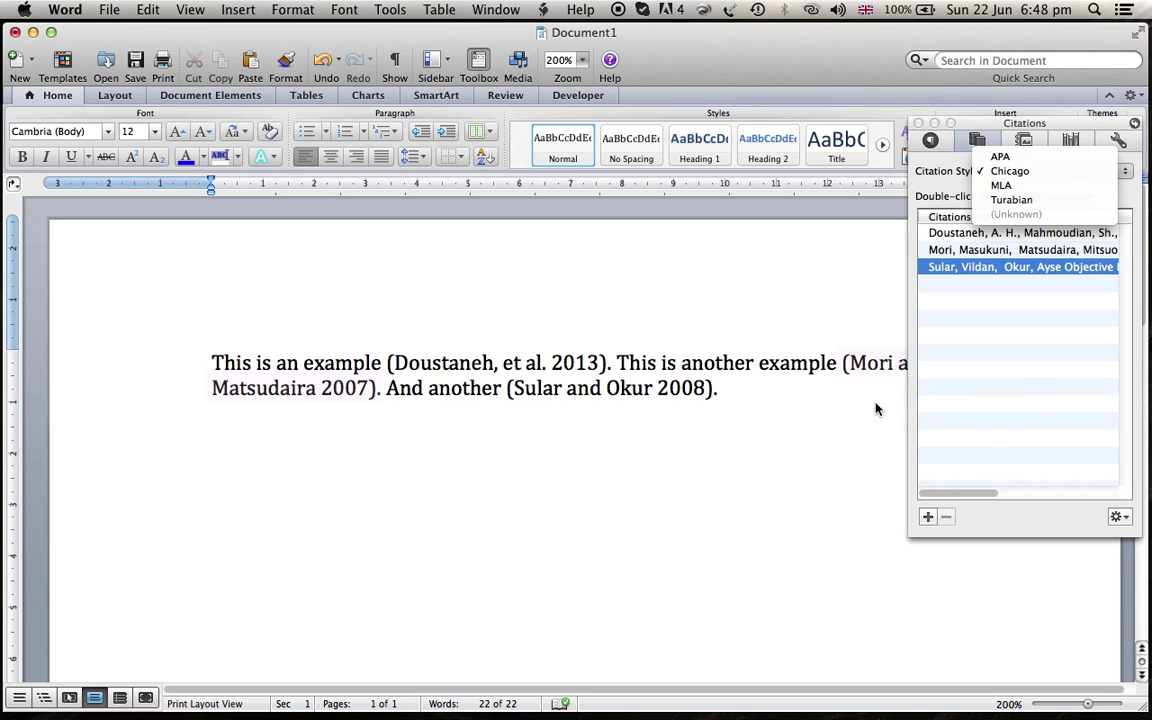
pyautogui.click(915, 166)
pyautogui.click(918, 123)
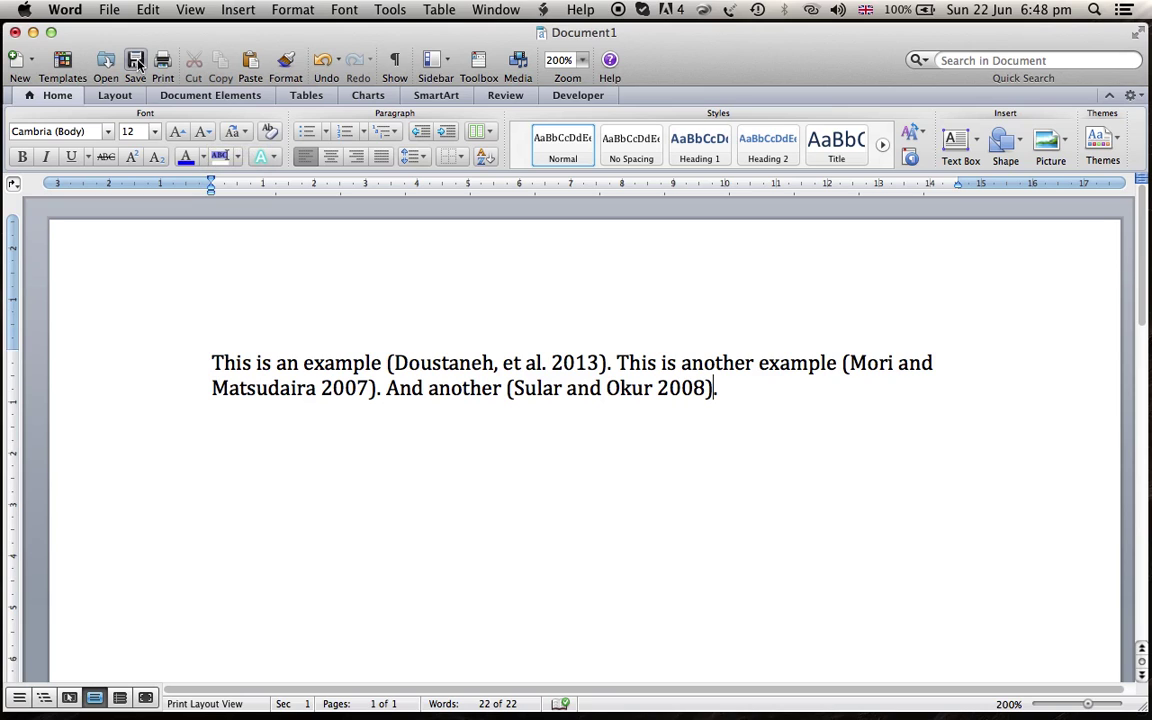
# Close Document1 without saving and quit Word from its Dock icon
pyautogui.click(15, 33)
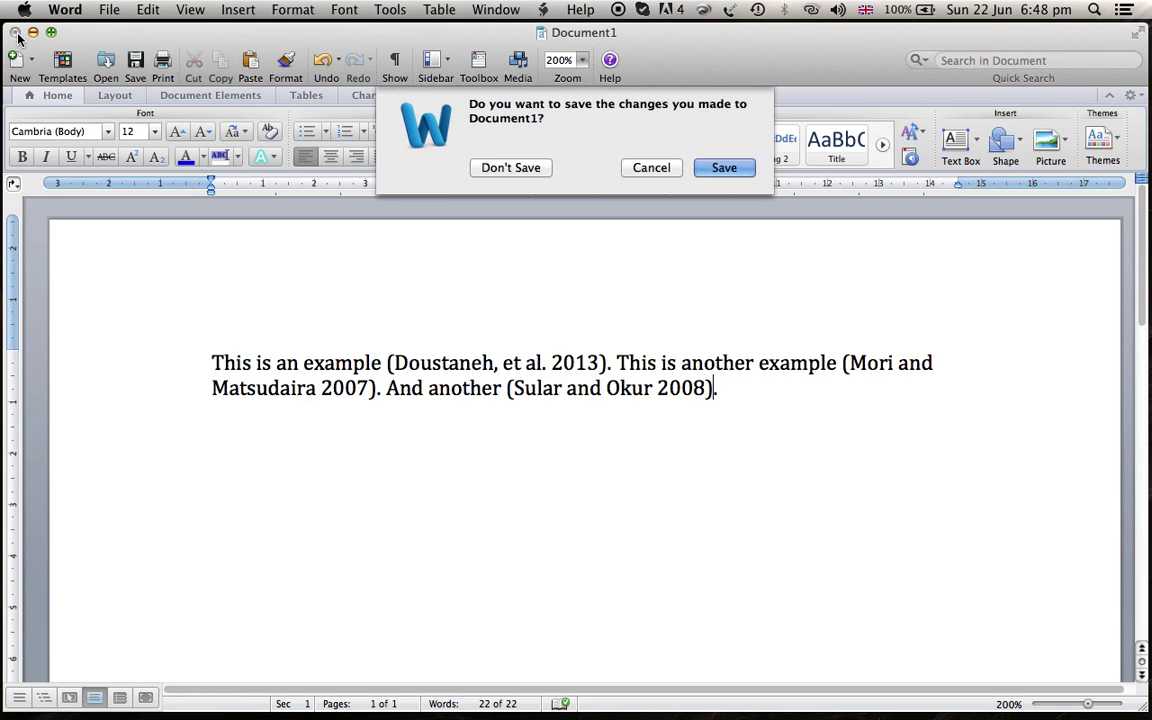
pyautogui.click(515, 168)
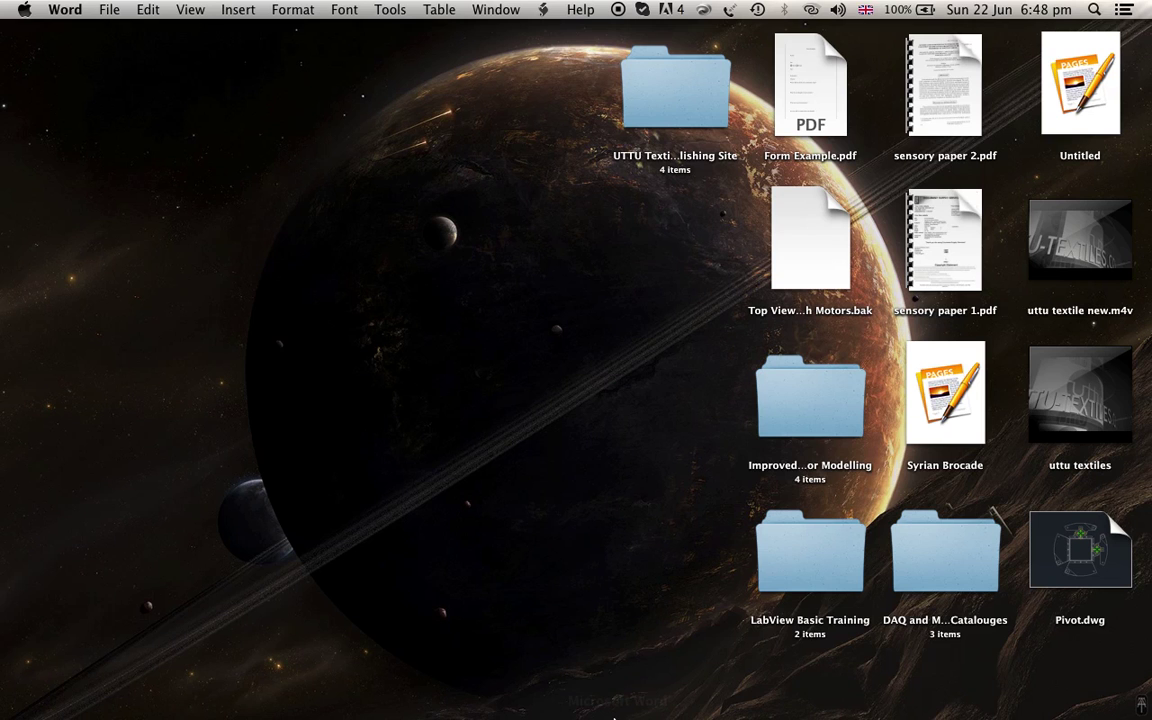
pyautogui.rightClick(615, 700)
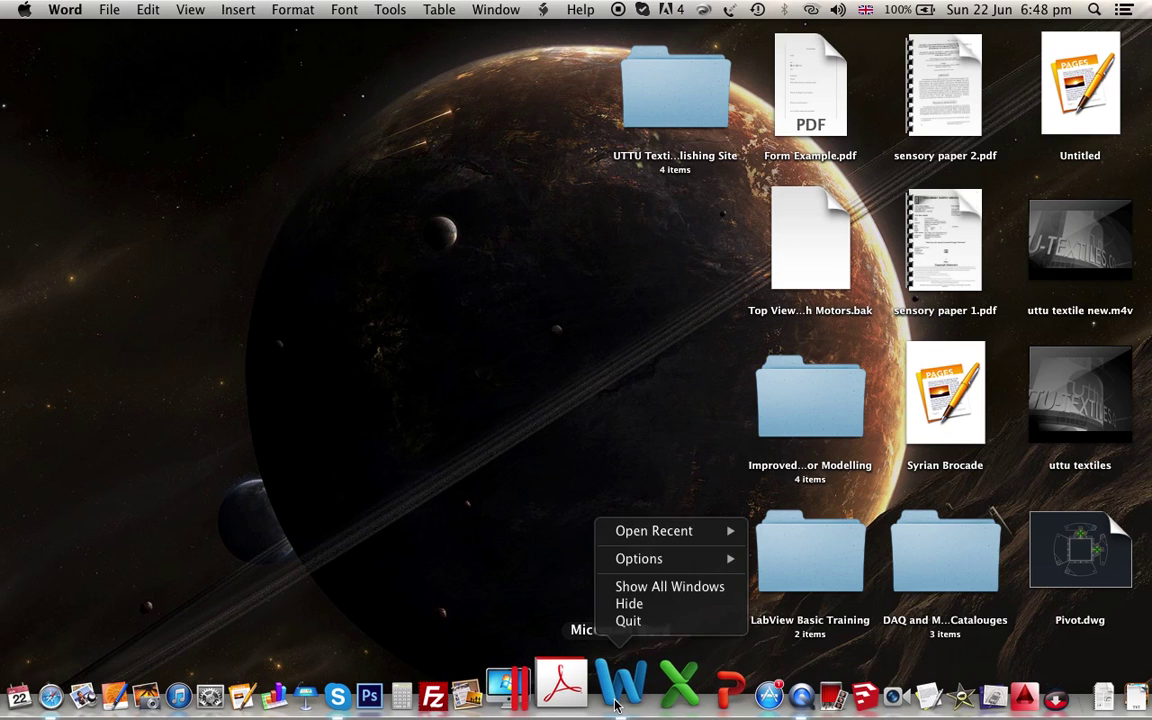
pyautogui.click(628, 621)
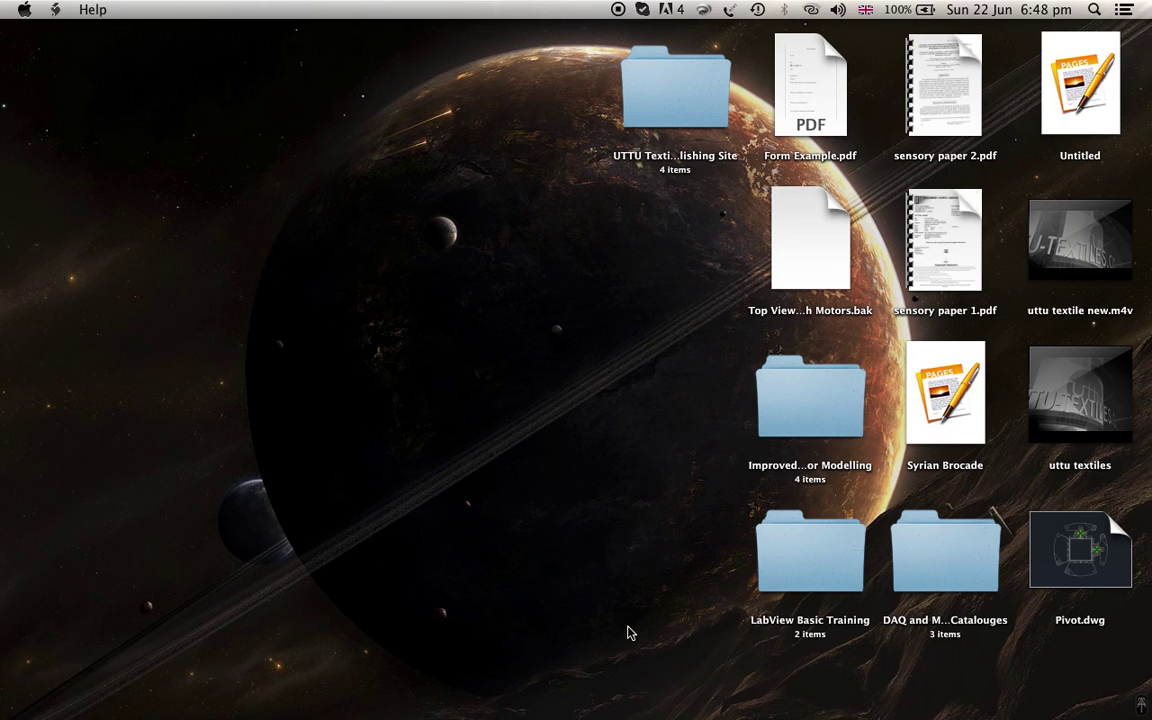
# Relaunch Word and create a blank Word Document from the Document Gallery
pyautogui.click(620, 697)
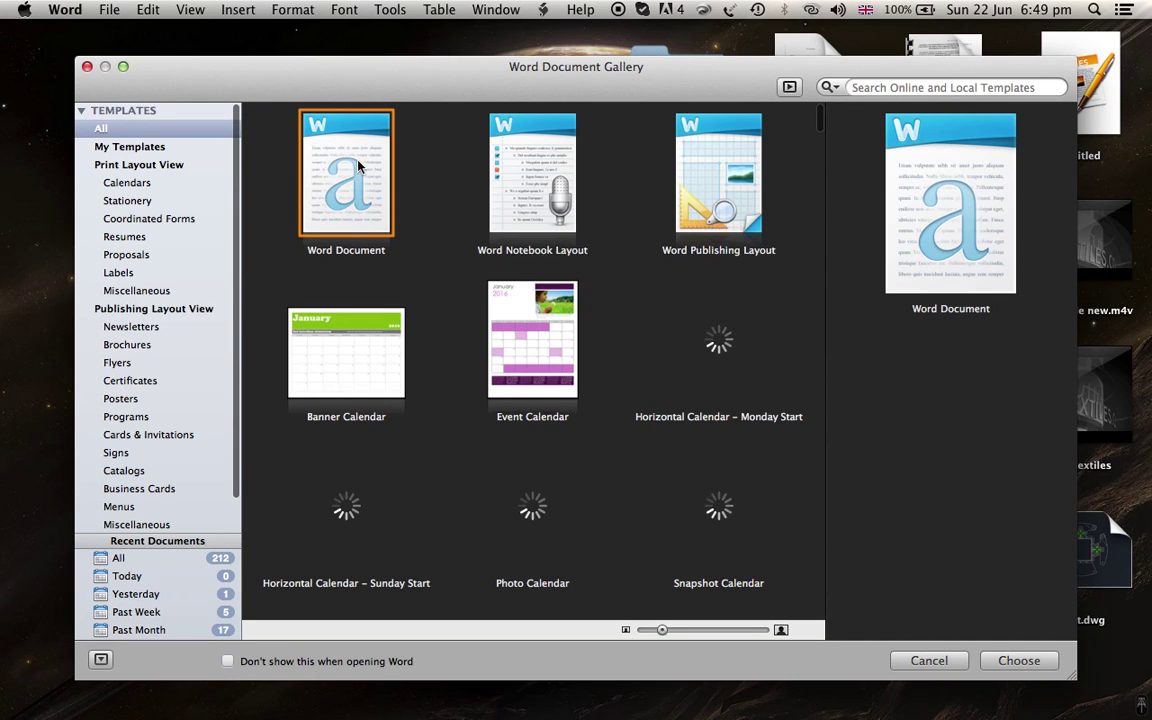
pyautogui.doubleClick(358, 166)
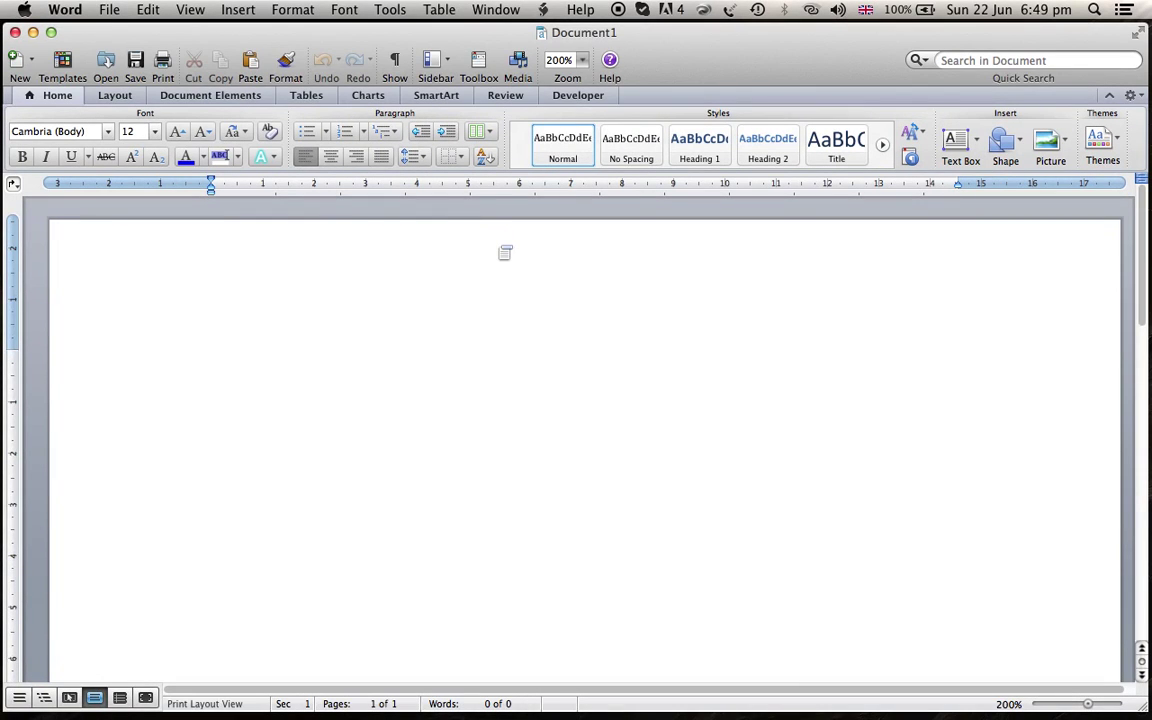
# Show the Citations toolbox and check the expanded style list, keeping Chicago selected
pyautogui.click(190, 10)
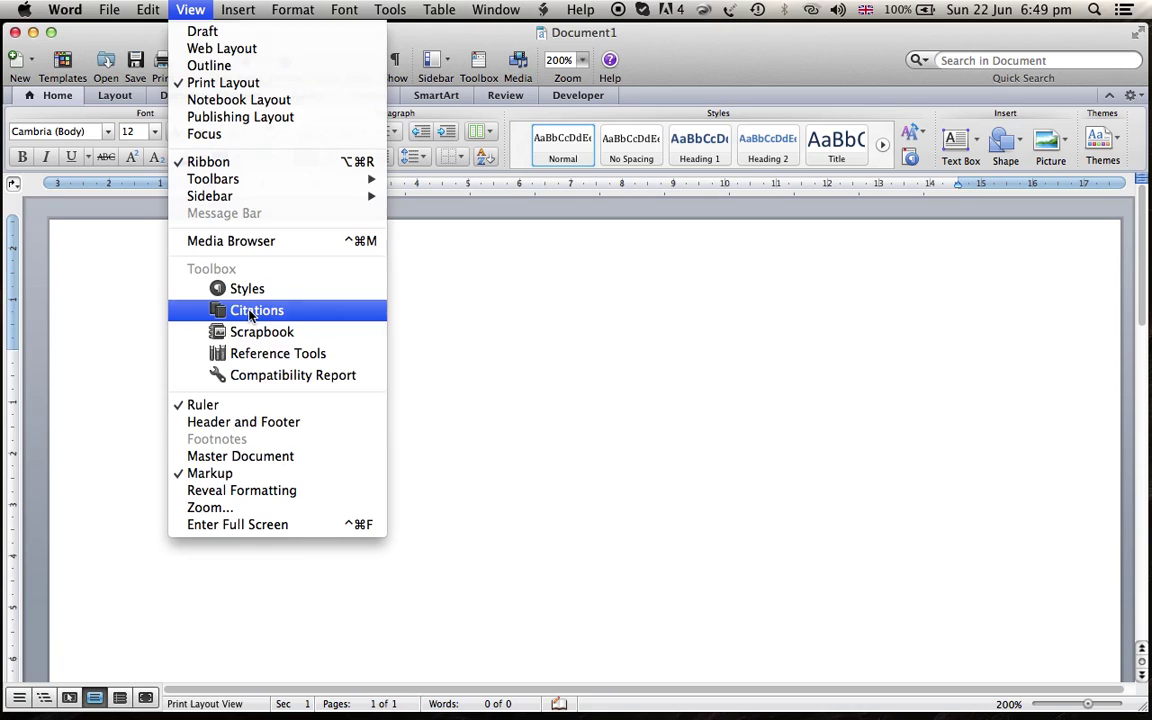
pyautogui.click(251, 312)
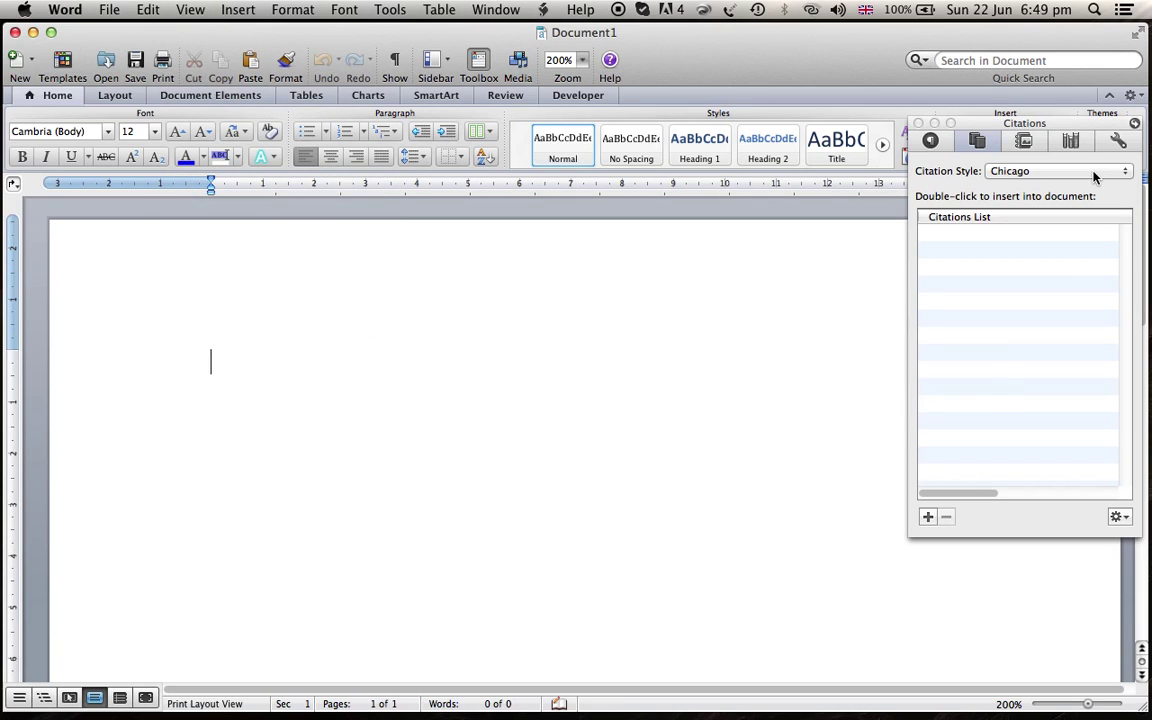
pyautogui.click(1094, 172)
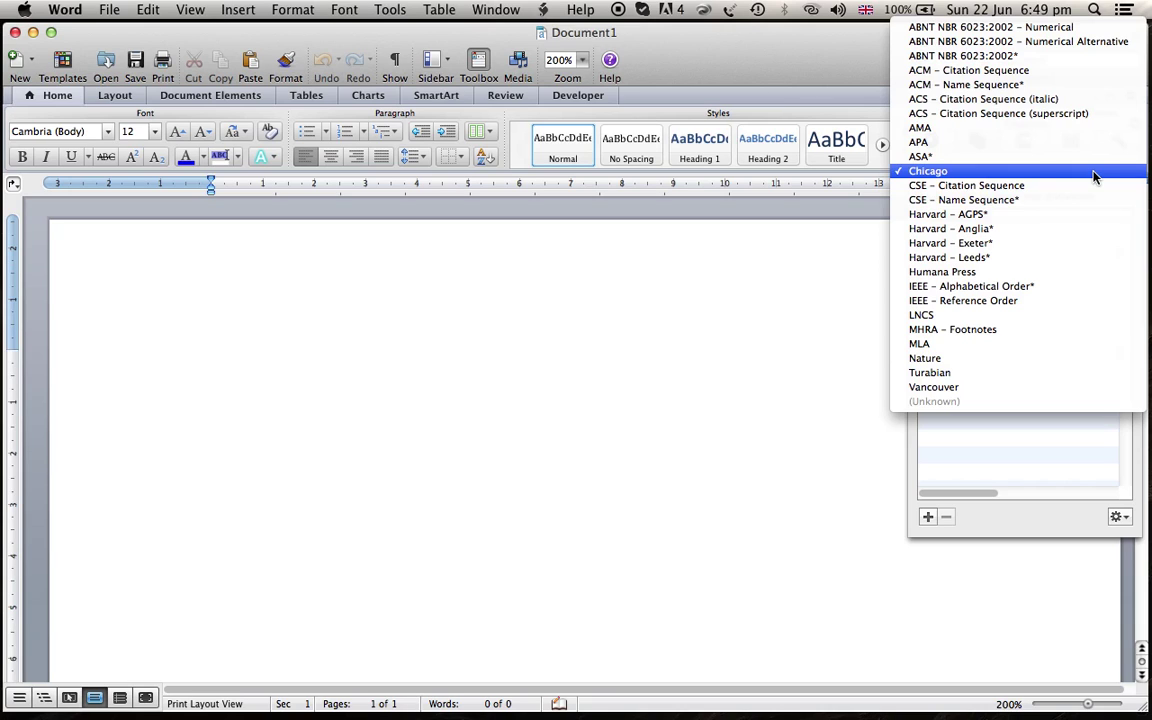
pyautogui.click(615, 334)
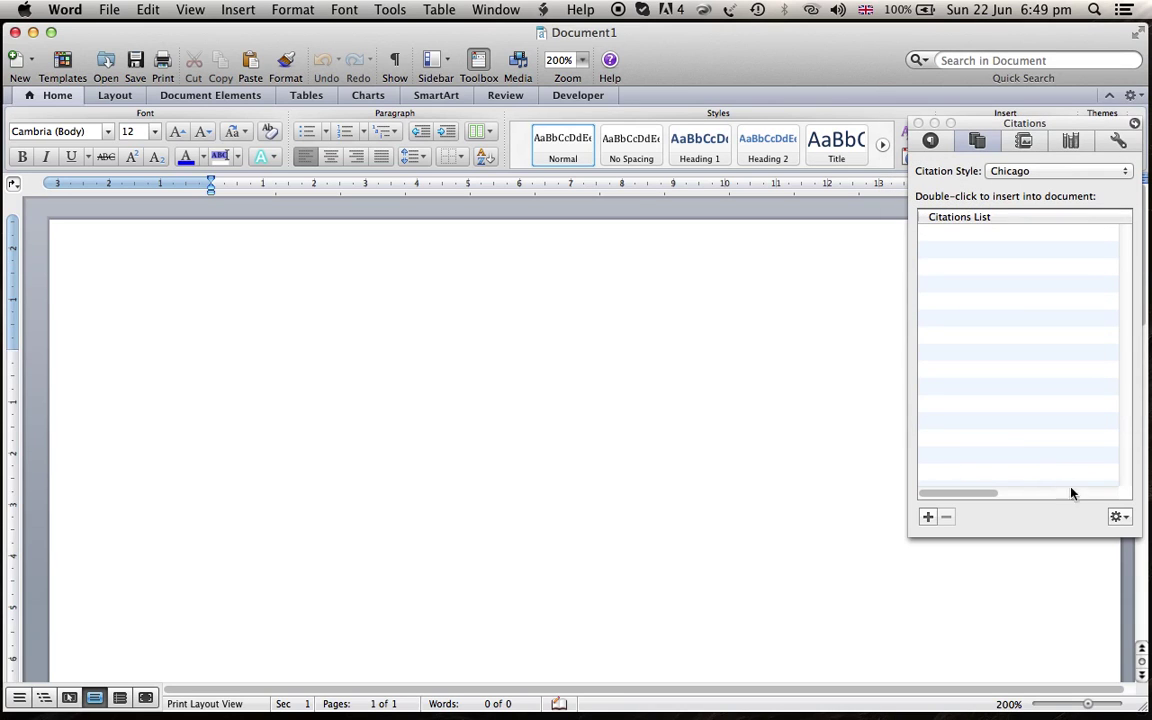
# Copy the Doustaneh, Mori and Sular sources into the current list via Source Manager
pyautogui.click(1119, 516)
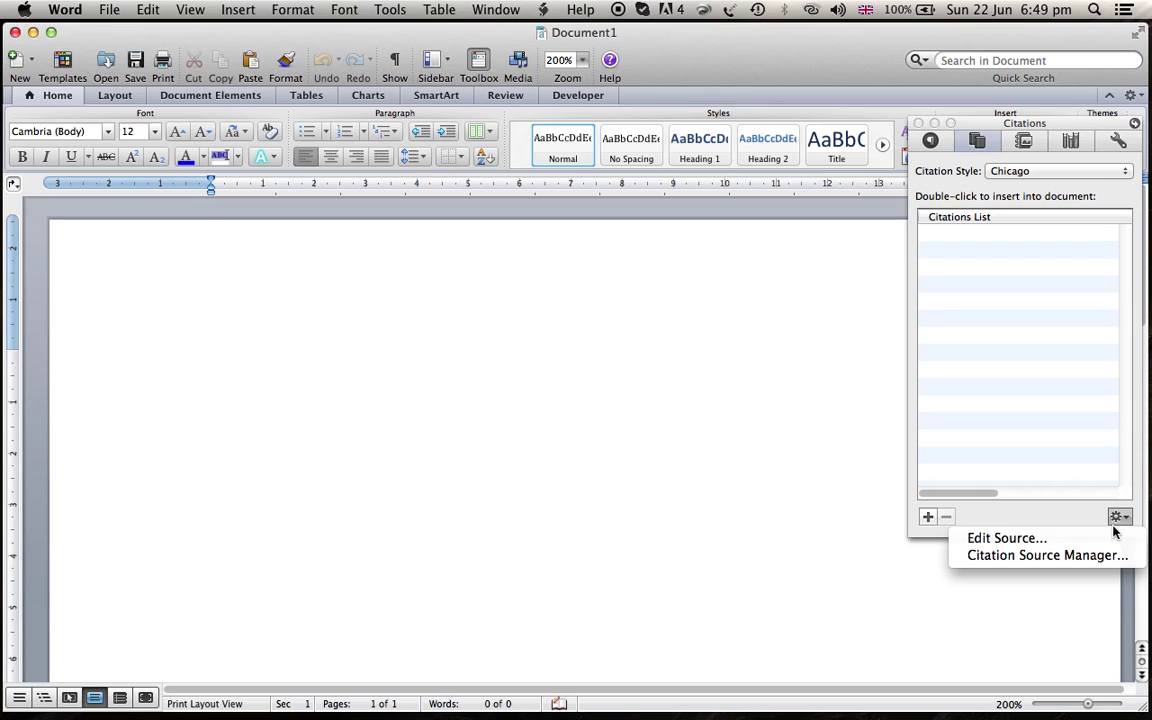
pyautogui.click(1102, 556)
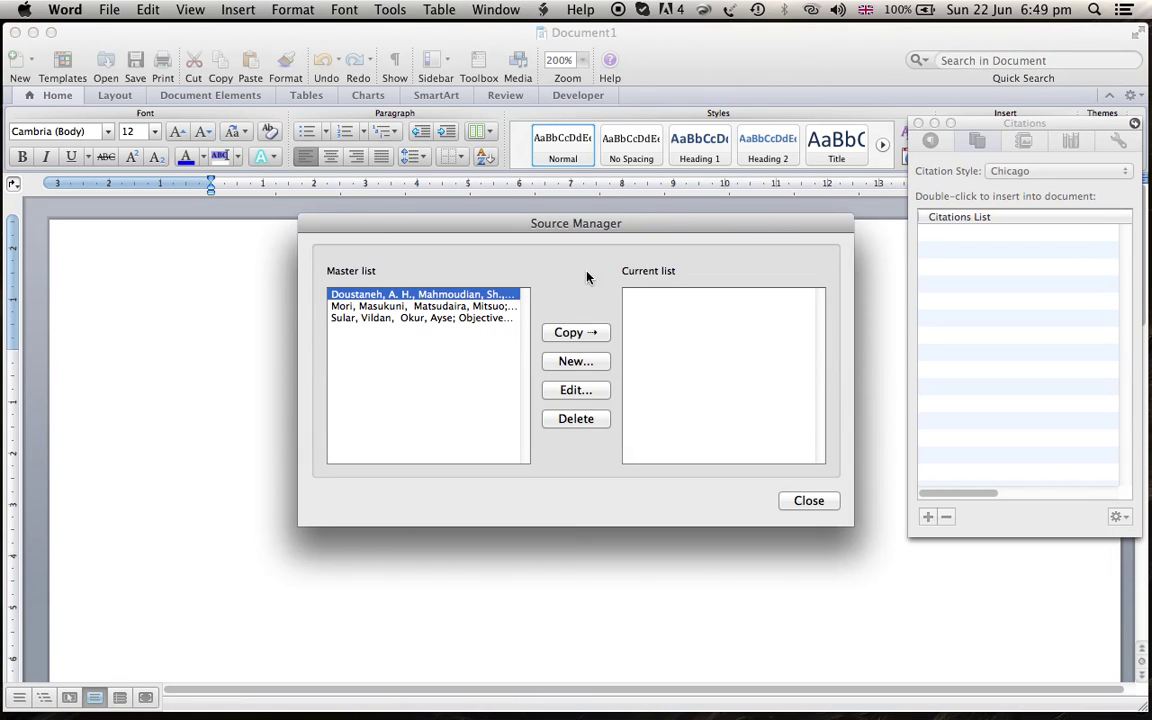
pyautogui.click(579, 335)
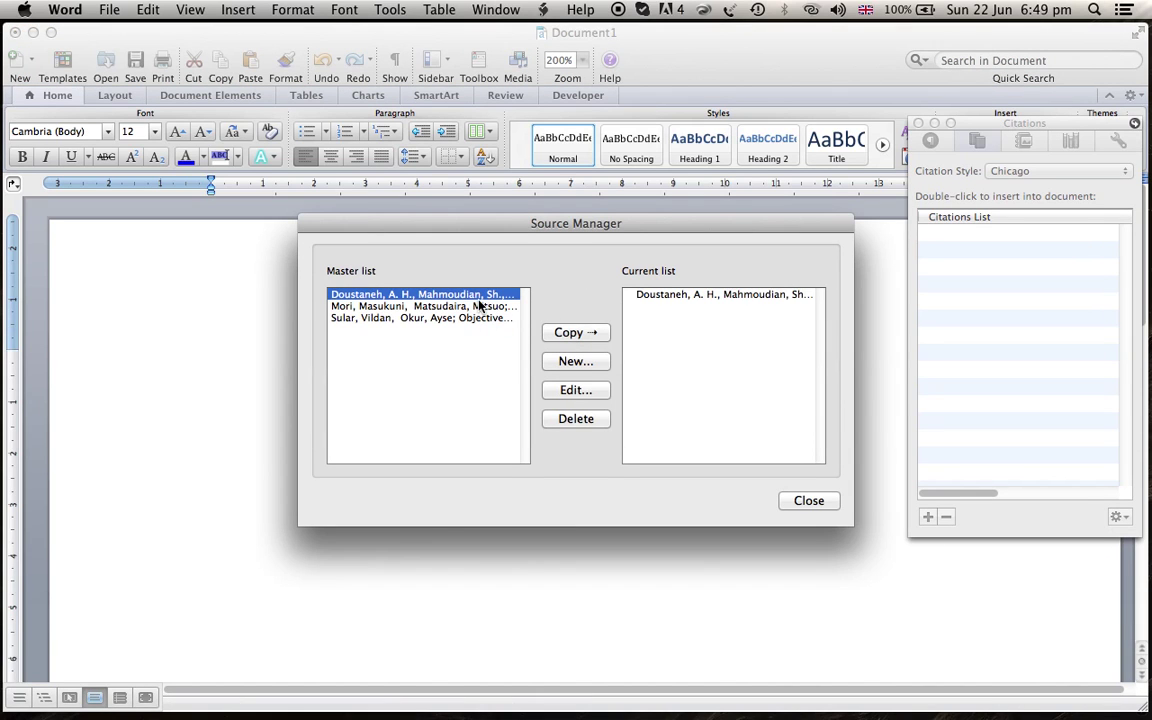
pyautogui.click(480, 305)
pyautogui.click(564, 334)
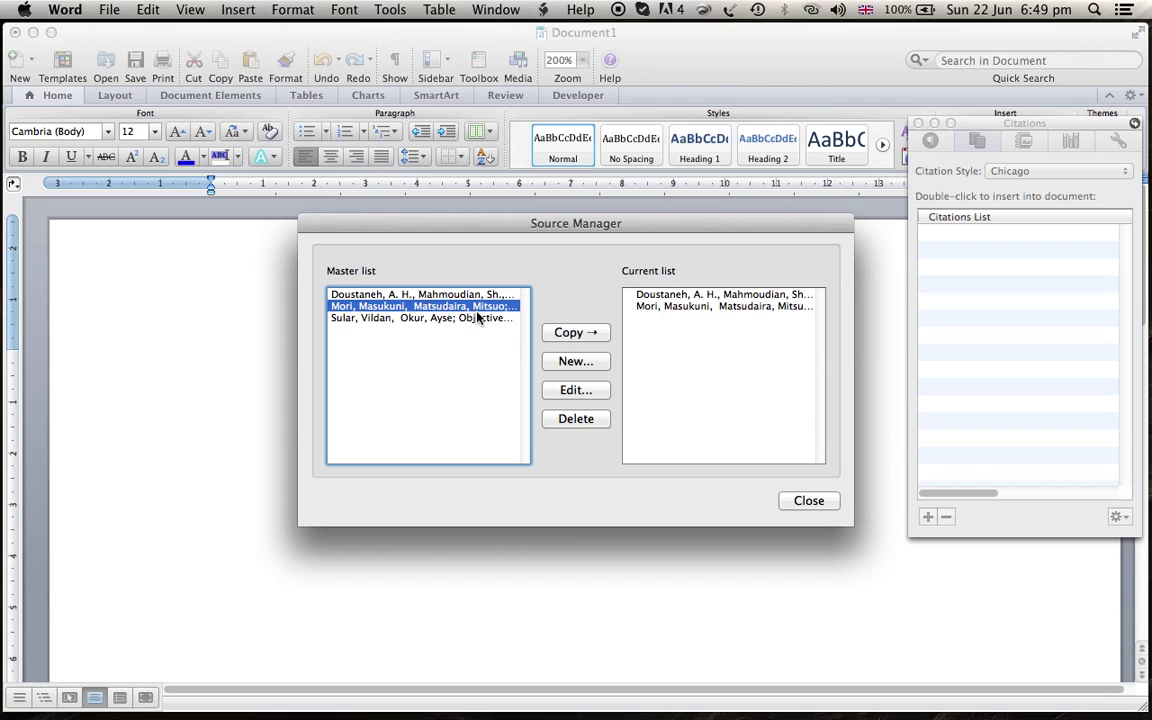
pyautogui.click(476, 318)
pyautogui.click(566, 333)
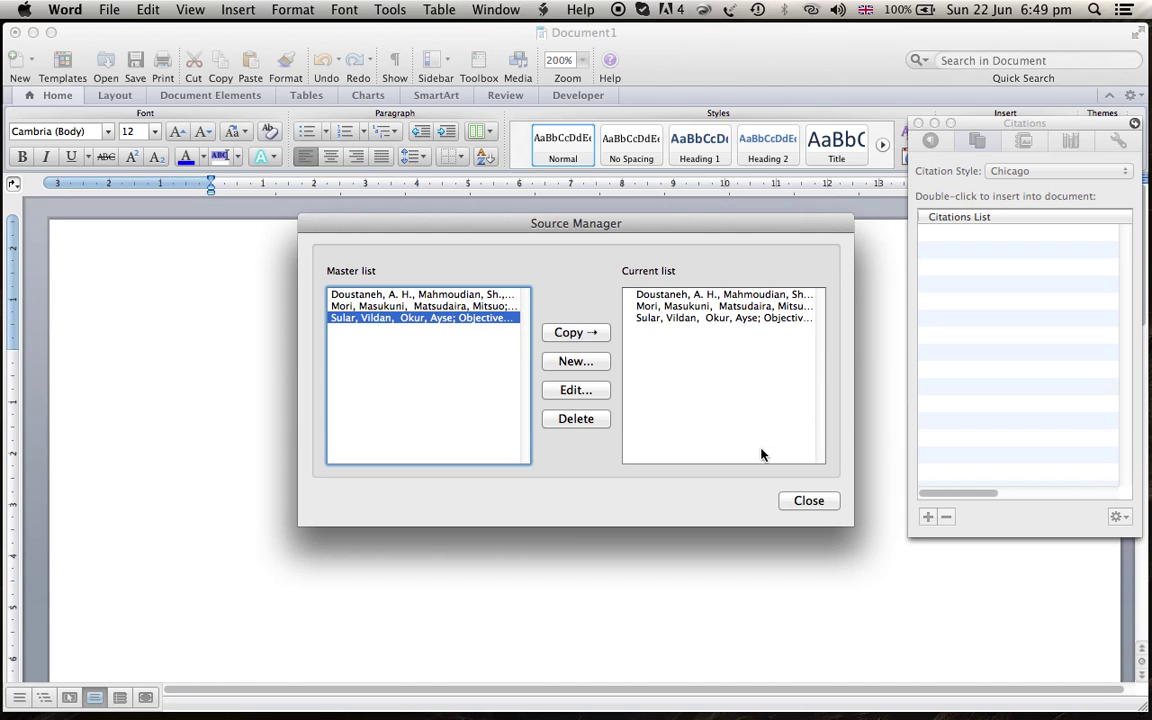
pyautogui.click(806, 502)
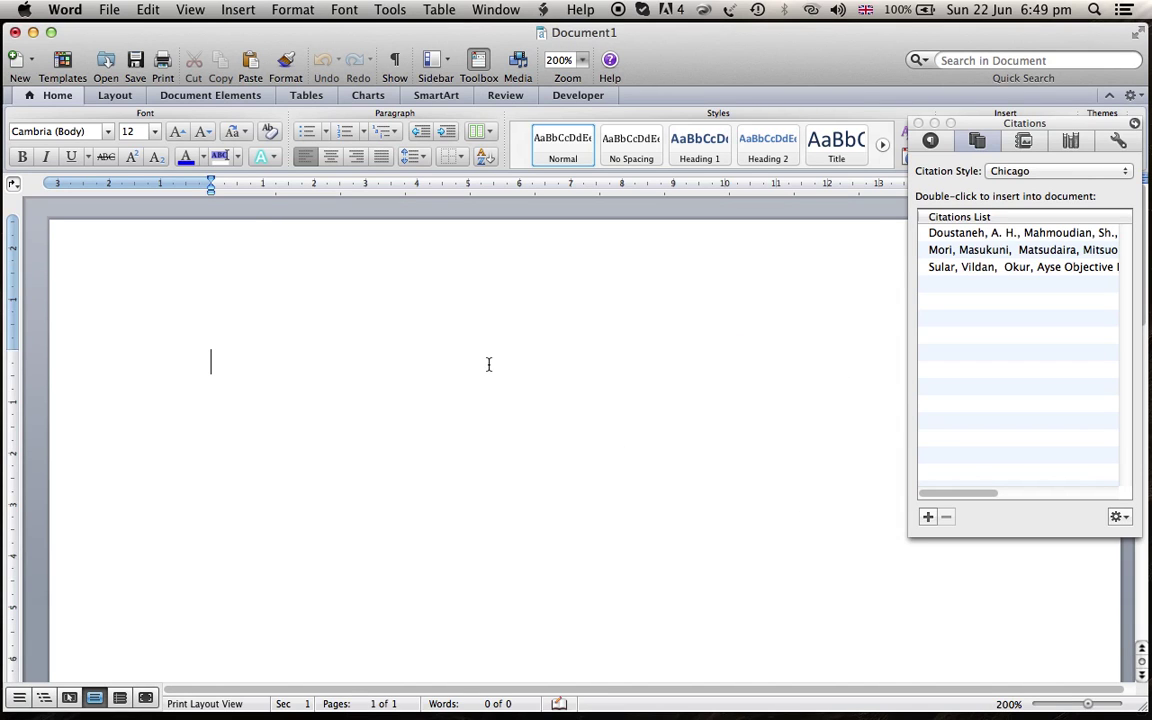
# Insert the Doustaneh citation, switch the style to Harvard – Leeds, and add an empty line after it
pyautogui.click(955, 234)
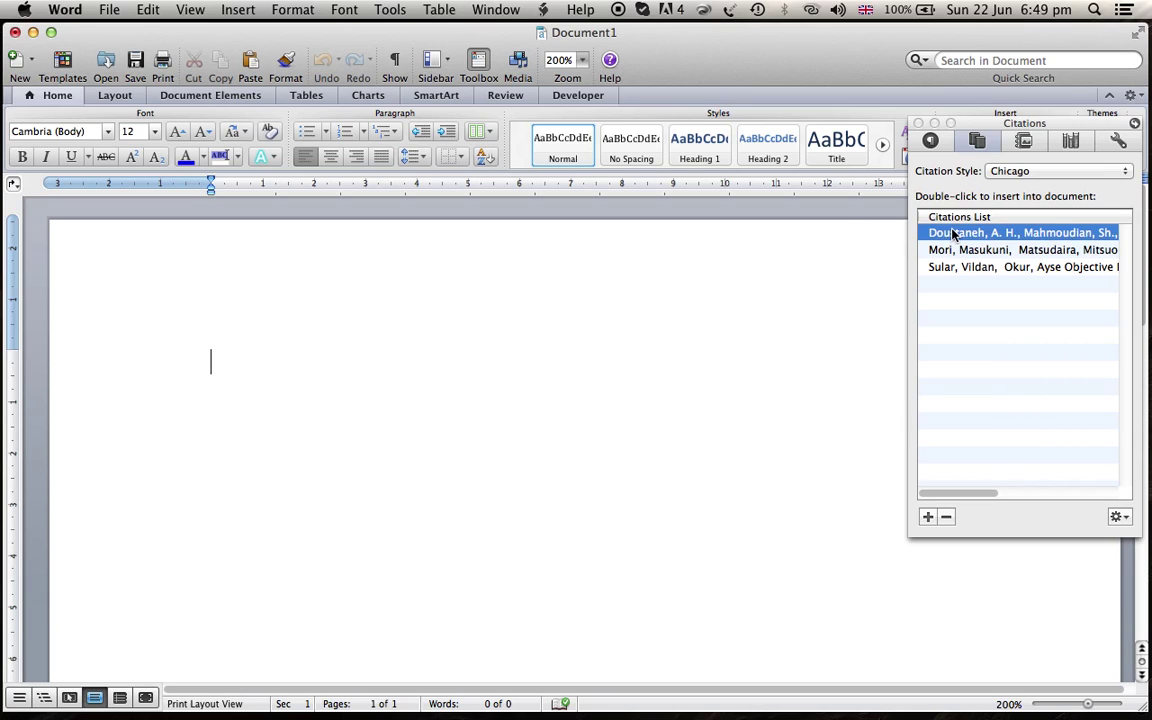
pyautogui.doubleClick(955, 234)
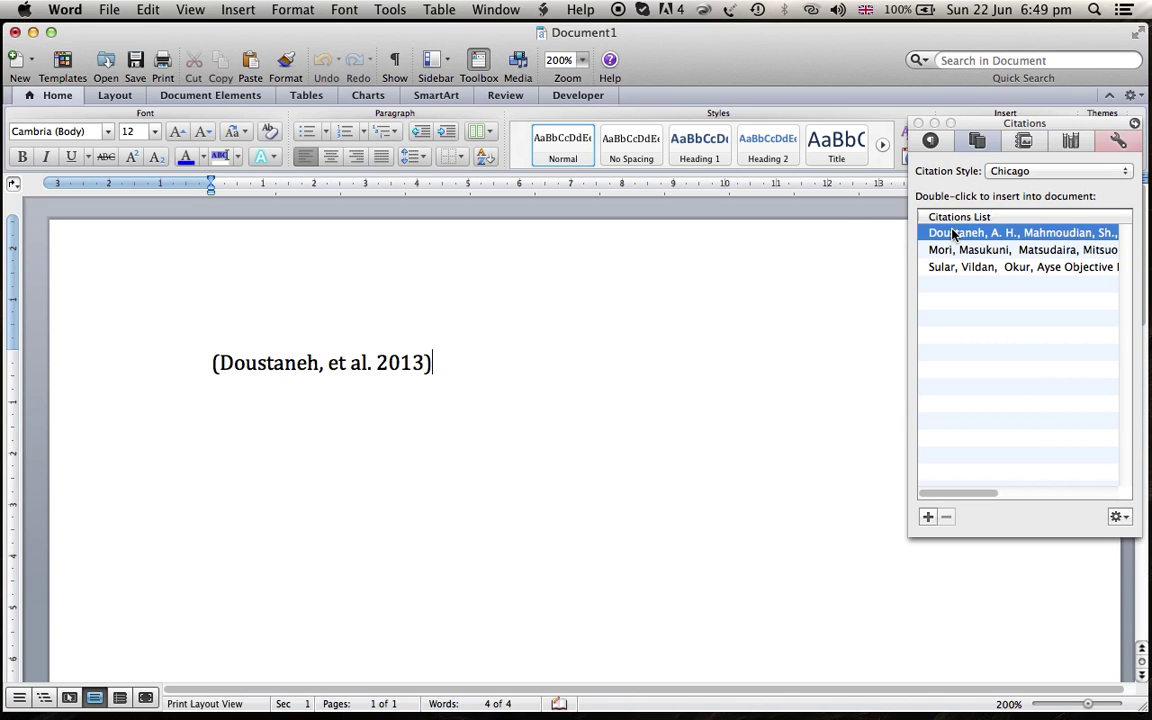
pyautogui.click(1038, 172)
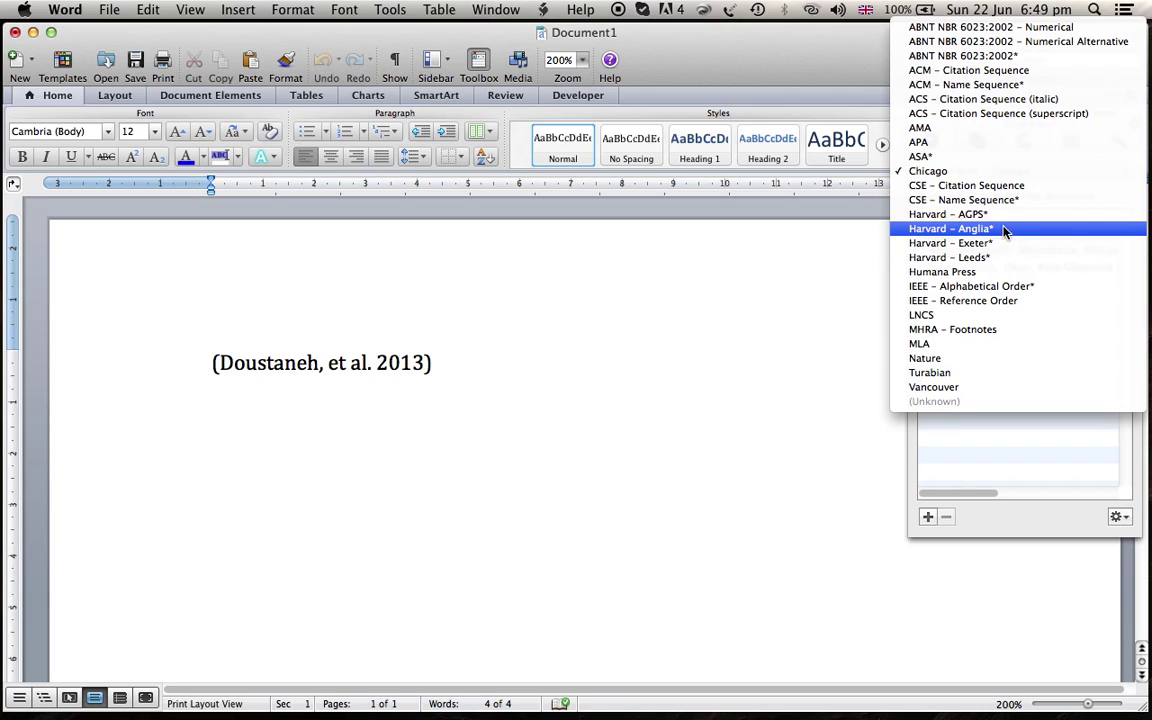
pyautogui.click(1005, 260)
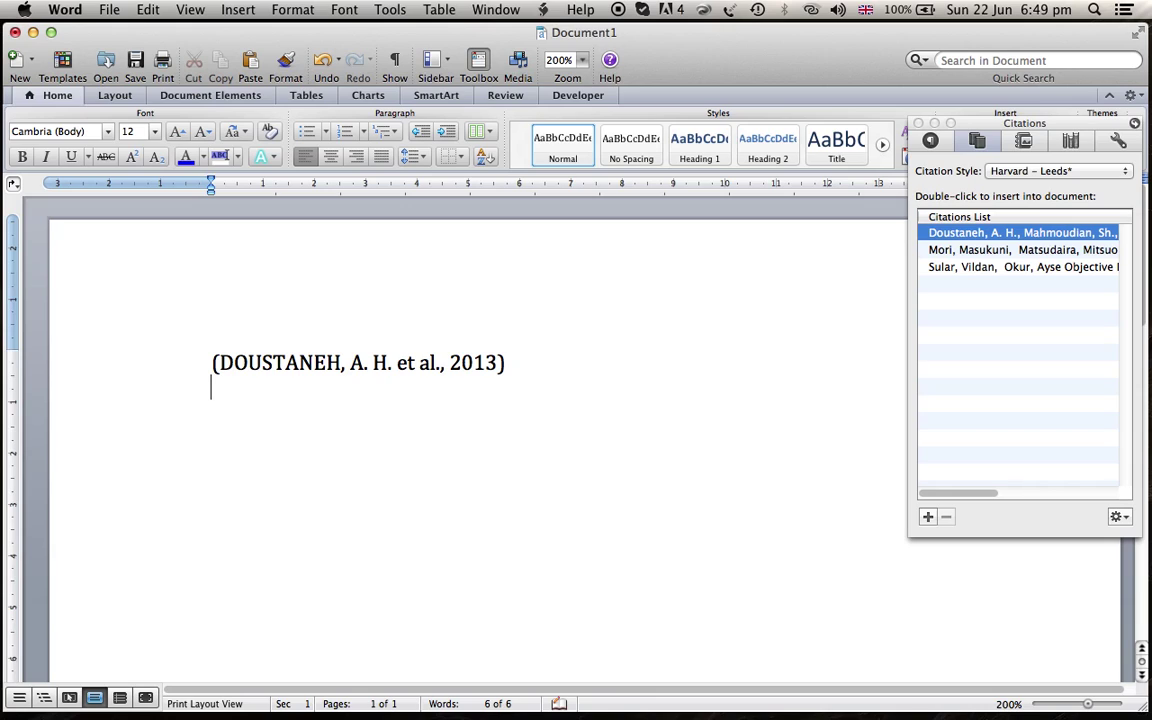
pyautogui.press('Return')
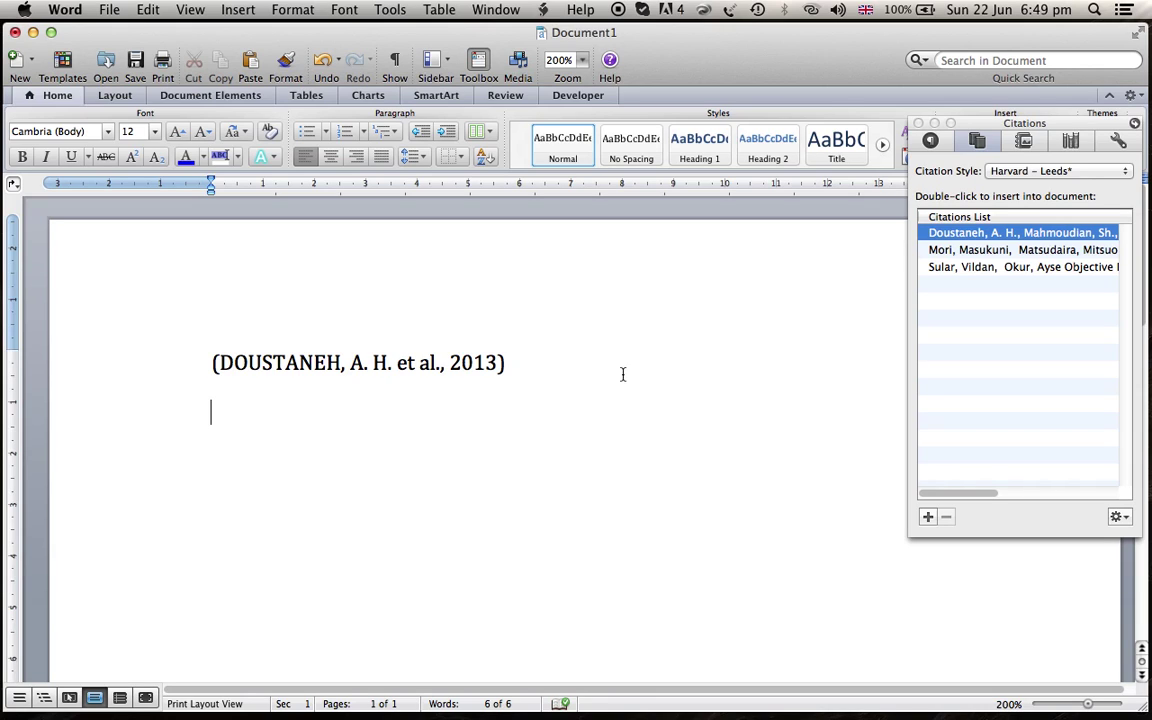